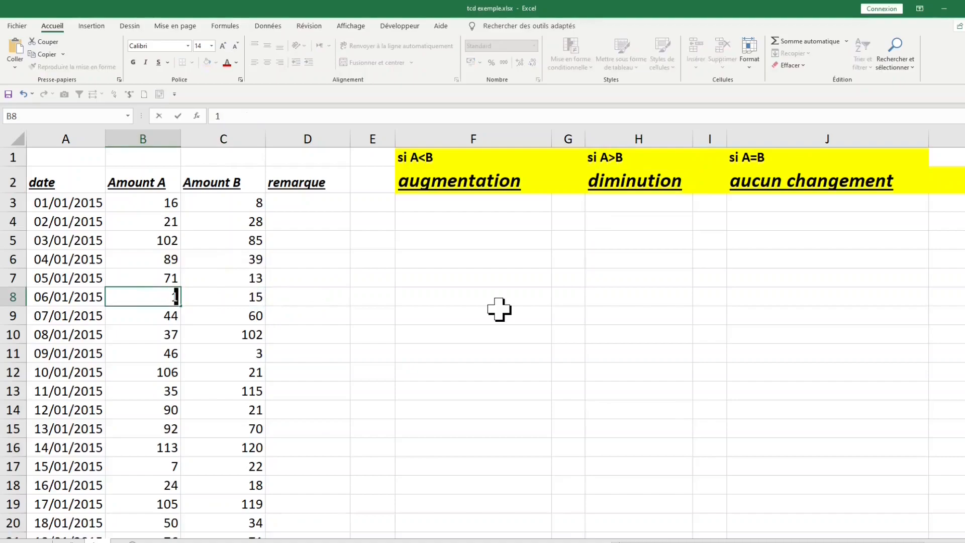
Set Amount A for 06/01/2015 in cell B8 to 15.
{"action": "type", "text": "5"}
{"action": "left_click", "coordinate": [499, 309]}
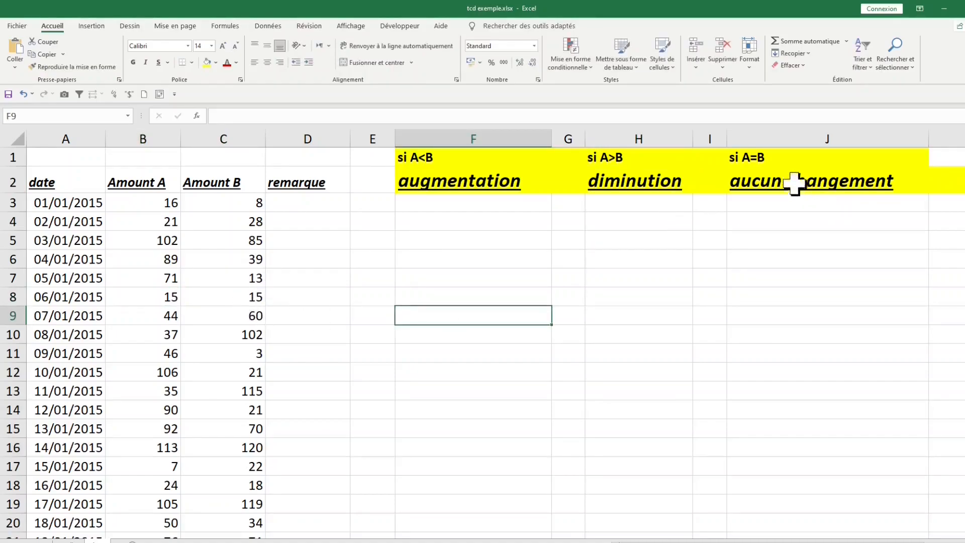
{"action": "left_click", "coordinate": [793, 178]}
Begin an SI formula in D3 that tests B3<C3 and returns the augmentation label in F2 when true.
{"action": "left_click", "coordinate": [324, 205]}
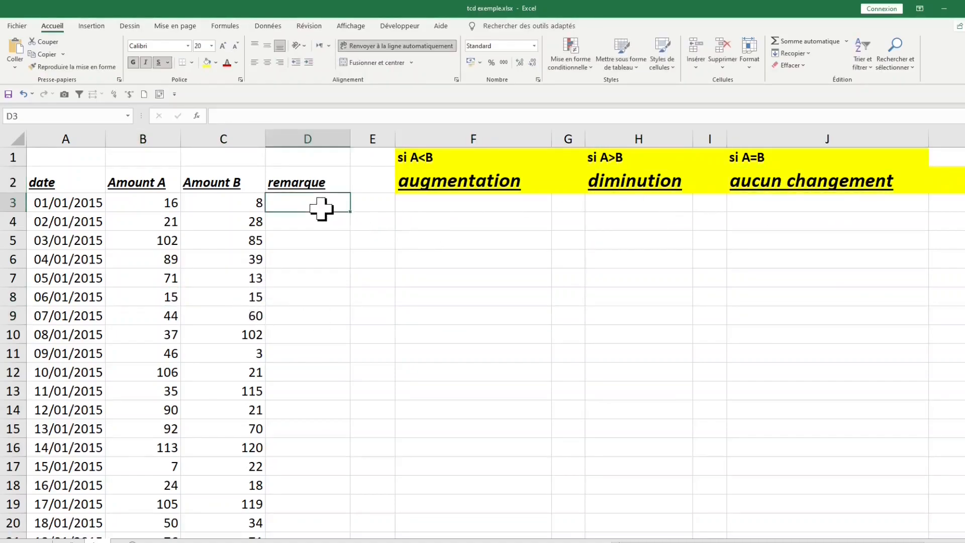
{"action": "type", "text": "=si"}
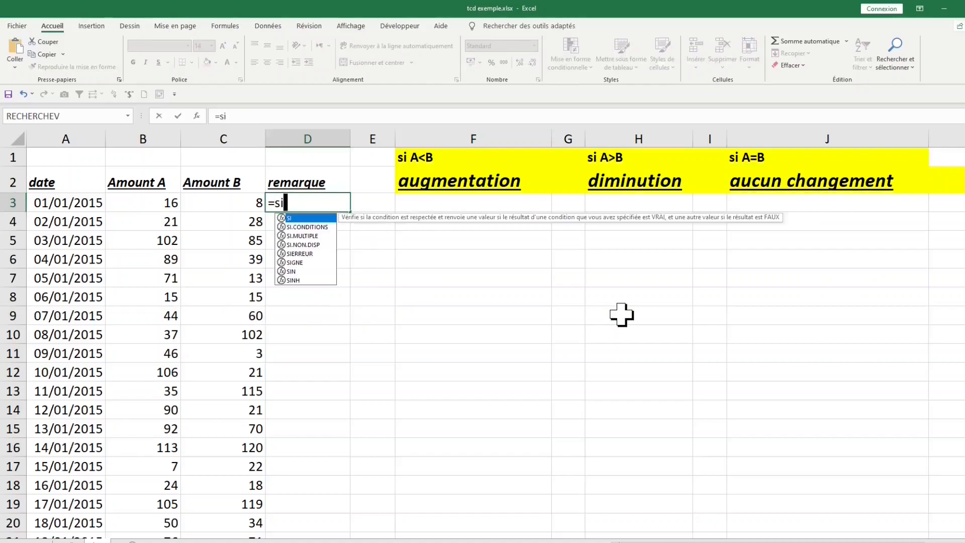
{"action": "key", "text": "Tab"}
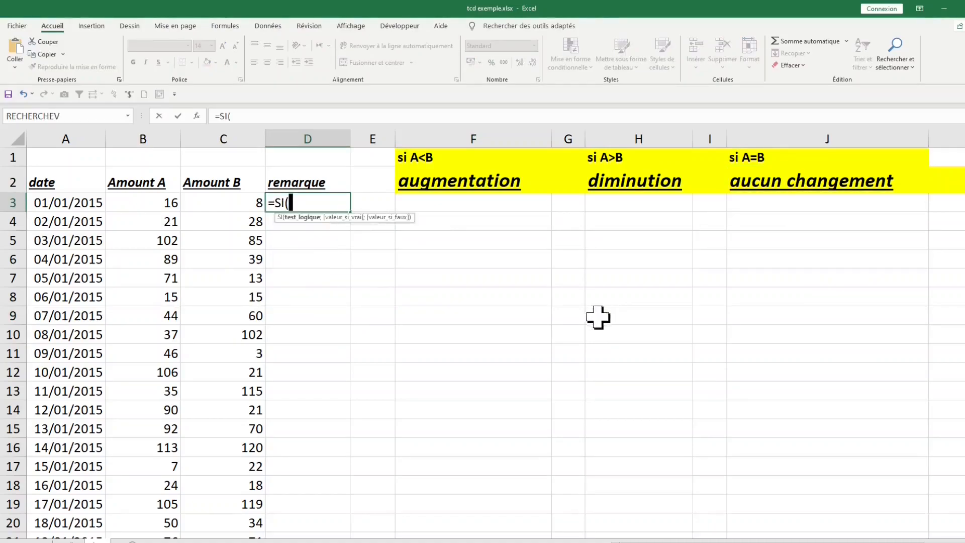
{"action": "left_click", "coordinate": [152, 201]}
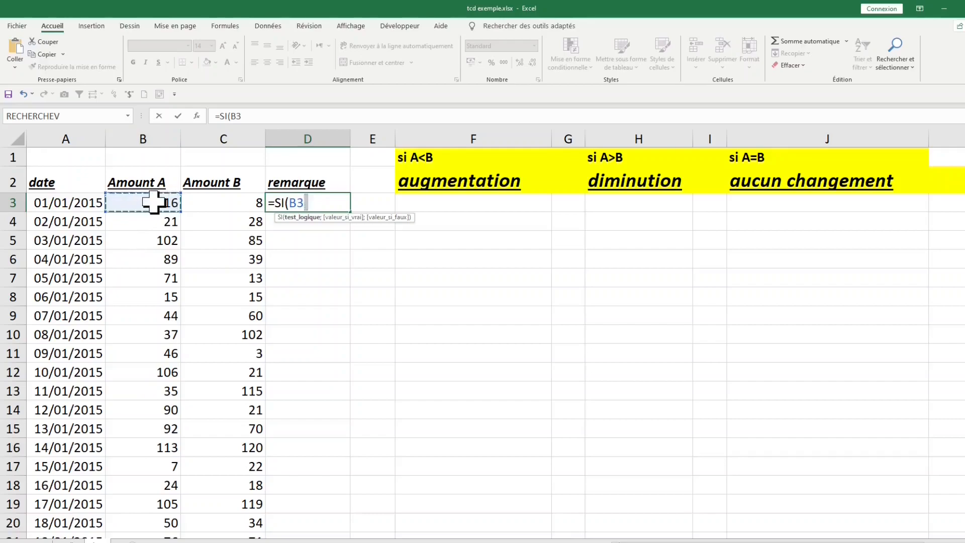
{"action": "type", "text": "<"}
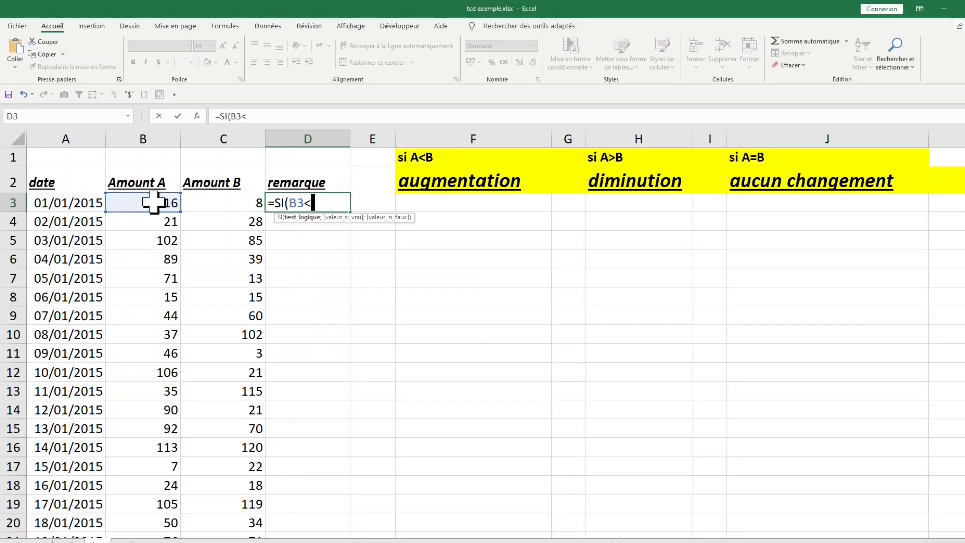
{"action": "left_click", "coordinate": [227, 203]}
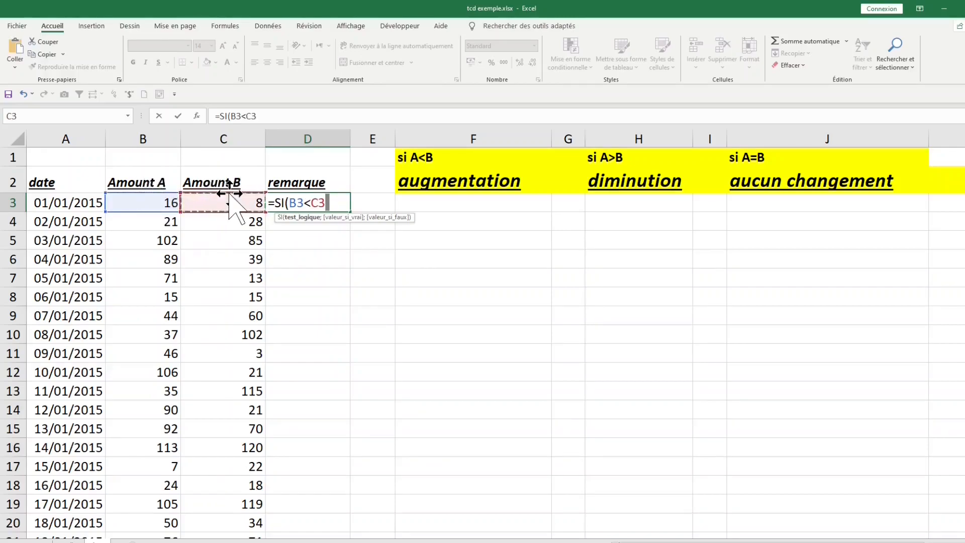
{"action": "type", "text": ";"}
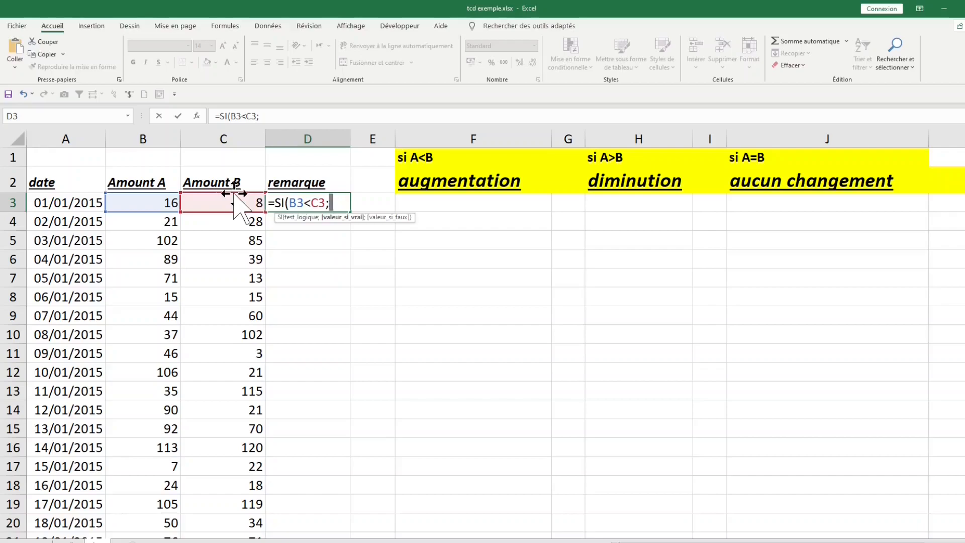
{"action": "left_click", "coordinate": [468, 180]}
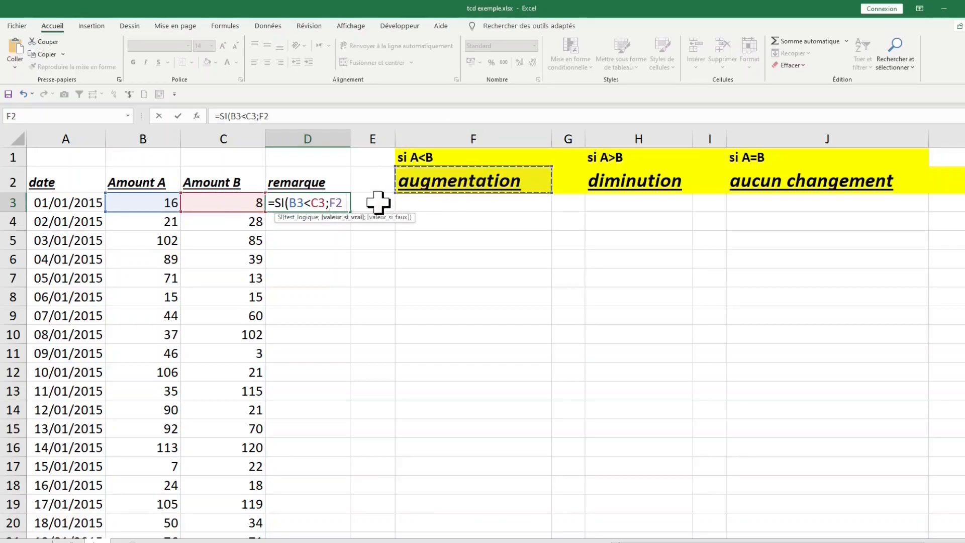
{"action": "type", "text": ";"}
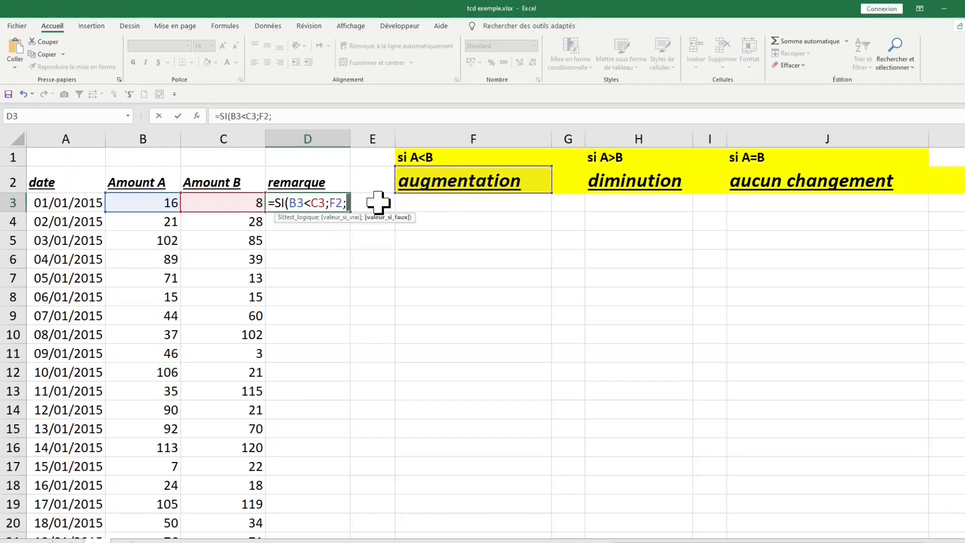
Complete the D3 formula with a nested SI testing B3=C3, returning J2 if true and H2 otherwise.
{"action": "type", "text": "si("}
{"action": "left_click", "coordinate": [154, 202]}
{"action": "type", "text": "="}
{"action": "left_click", "coordinate": [224, 202]}
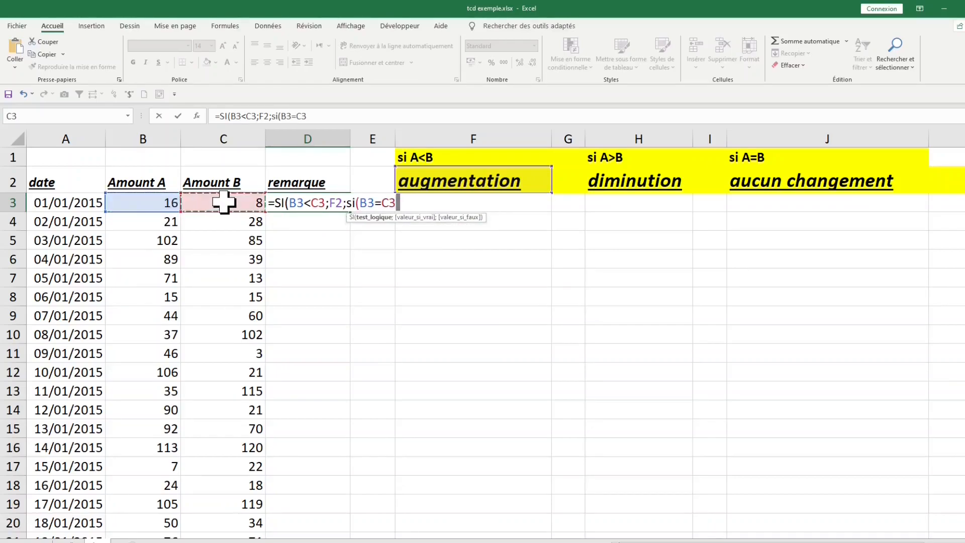
{"action": "type", "text": ";"}
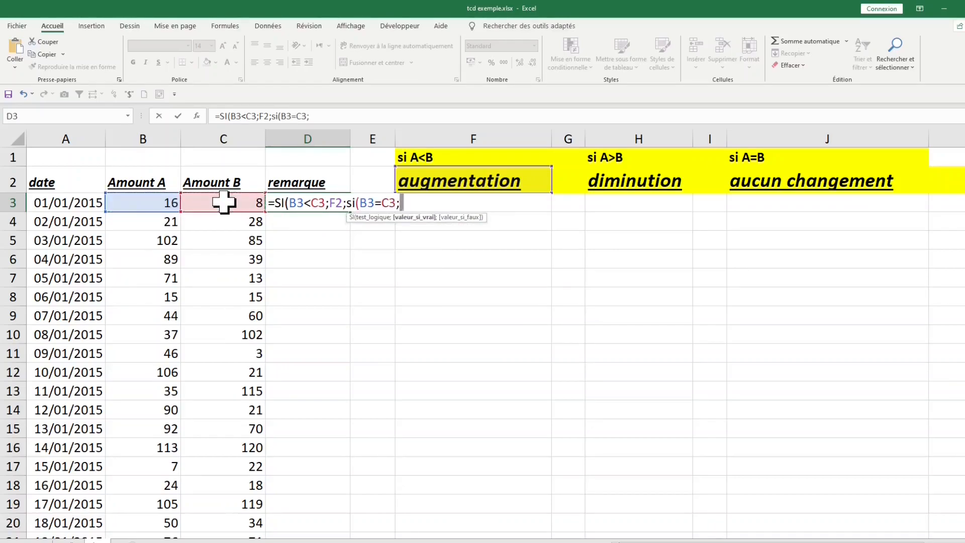
{"action": "left_click", "coordinate": [765, 183]}
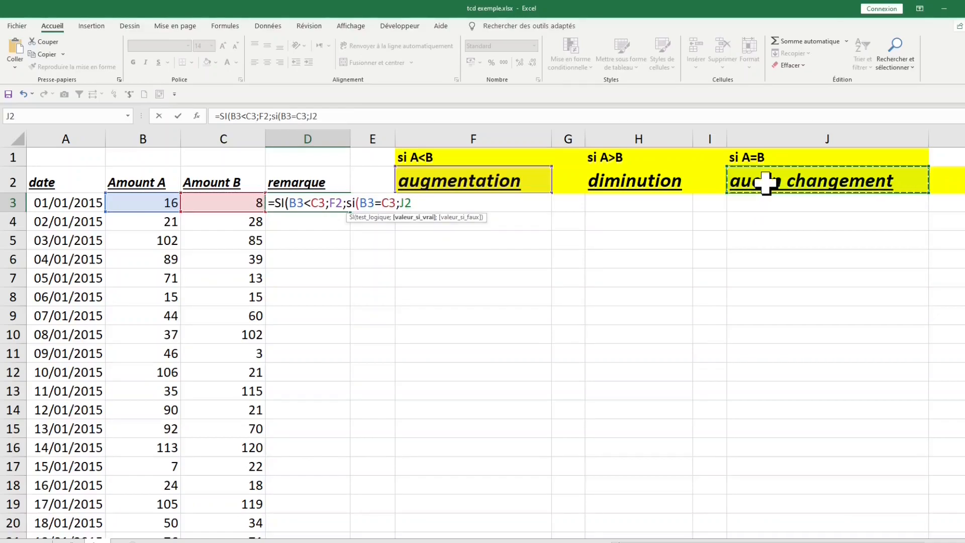
{"action": "type", "text": ";"}
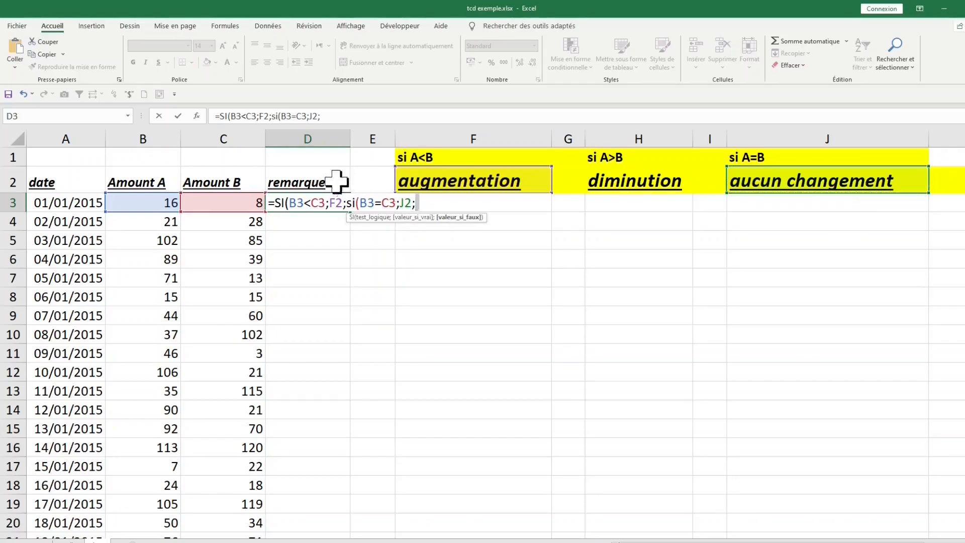
{"action": "left_click", "coordinate": [637, 182]}
{"action": "type", "text": ")"}
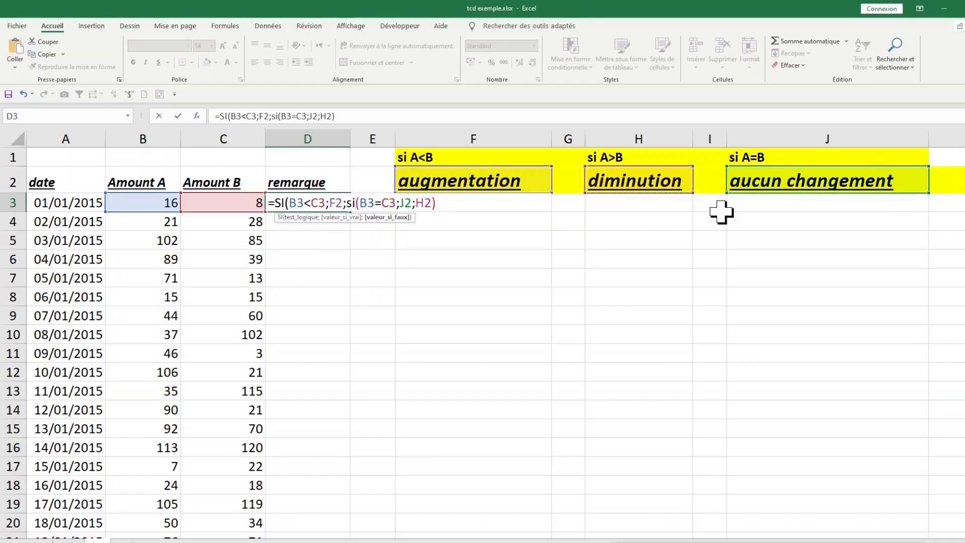
{"action": "type", "text": ")"}
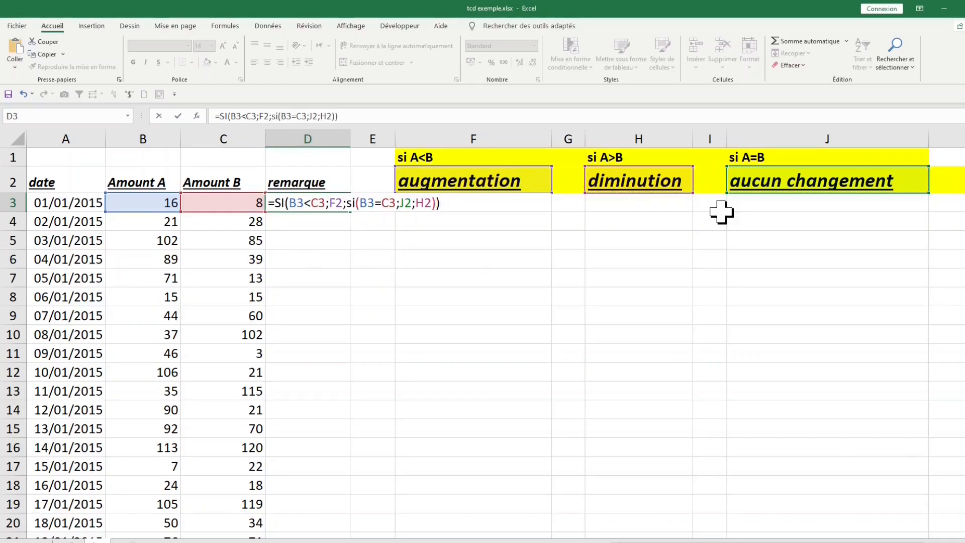
{"action": "key", "text": "Return"}
Test the D3 formula by entering 100 and finally 16 as Amount B in C3.
{"action": "left_click", "coordinate": [251, 202]}
{"action": "type", "text": "100"}
{"action": "key", "text": "Return"}
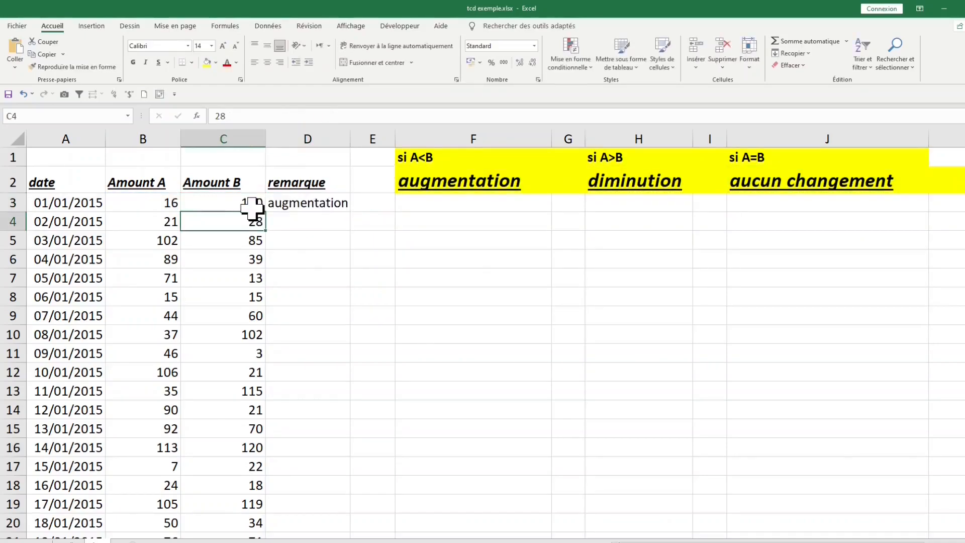
{"action": "left_click", "coordinate": [314, 202]}
{"action": "left_click", "coordinate": [252, 201]}
{"action": "type", "text": "16"}
{"action": "key", "text": "Return"}
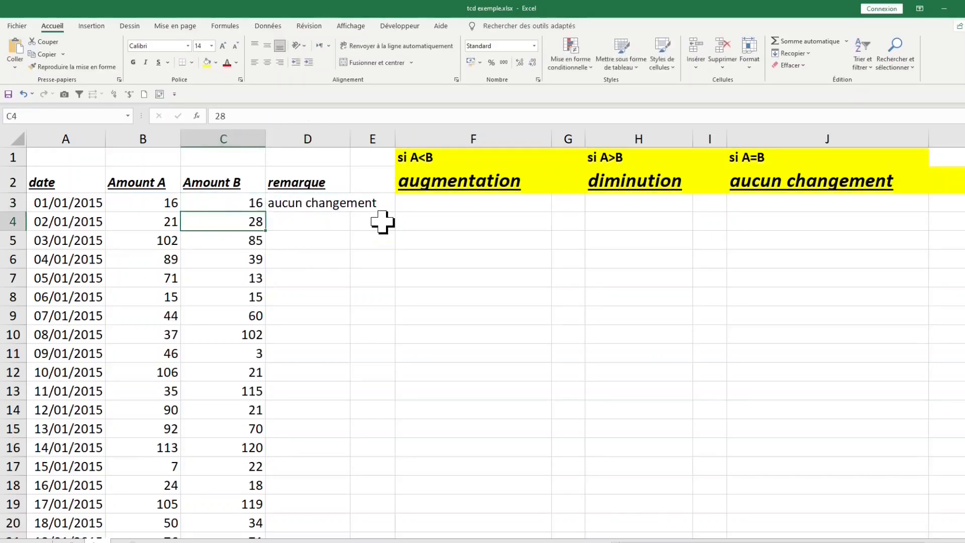
Widen column D slightly and fill the D3 formula down through D26.
{"action": "left_click", "coordinate": [336, 206]}
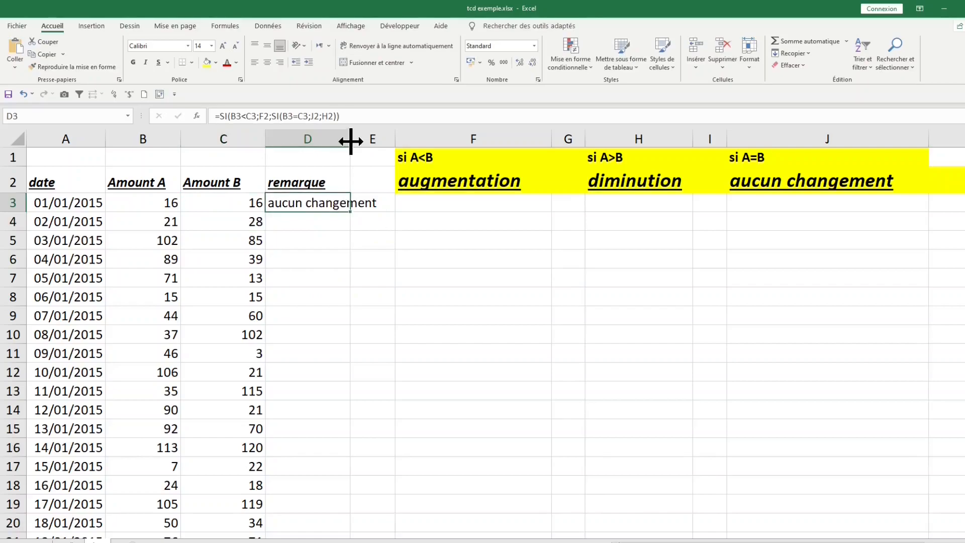
{"action": "left_click", "coordinate": [313, 228]}
{"action": "left_click", "coordinate": [226, 221]}
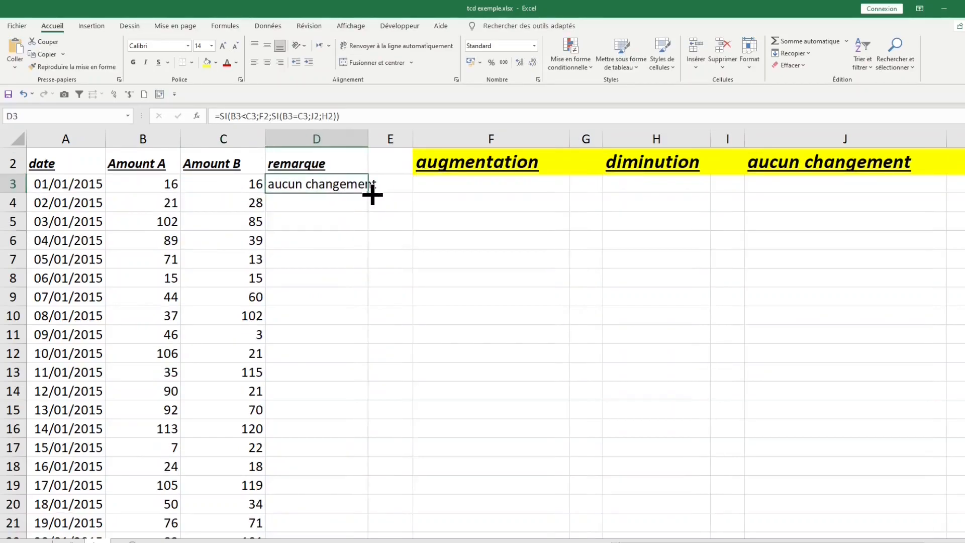
{"action": "left_click_drag", "start_coordinate": [372, 196], "coordinate": [375, 487]}
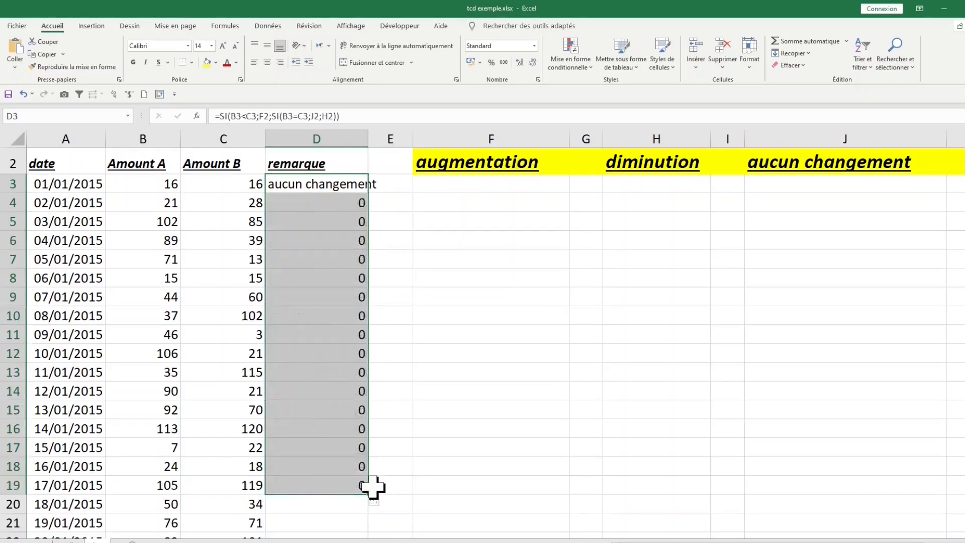
{"action": "scroll", "coordinate": [373, 486], "scroll_direction": "down", "scroll_amount": 2}
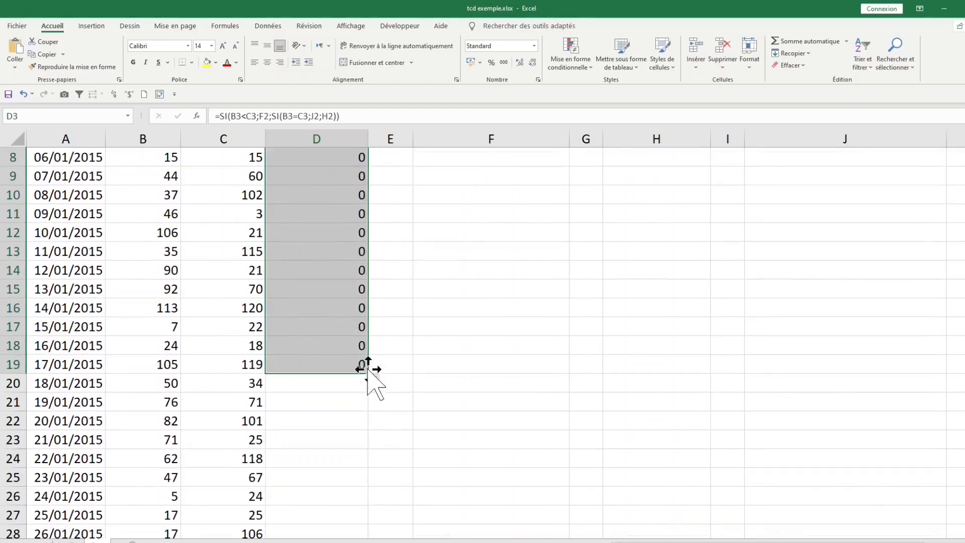
{"action": "left_click_drag", "start_coordinate": [368, 375], "coordinate": [376, 503]}
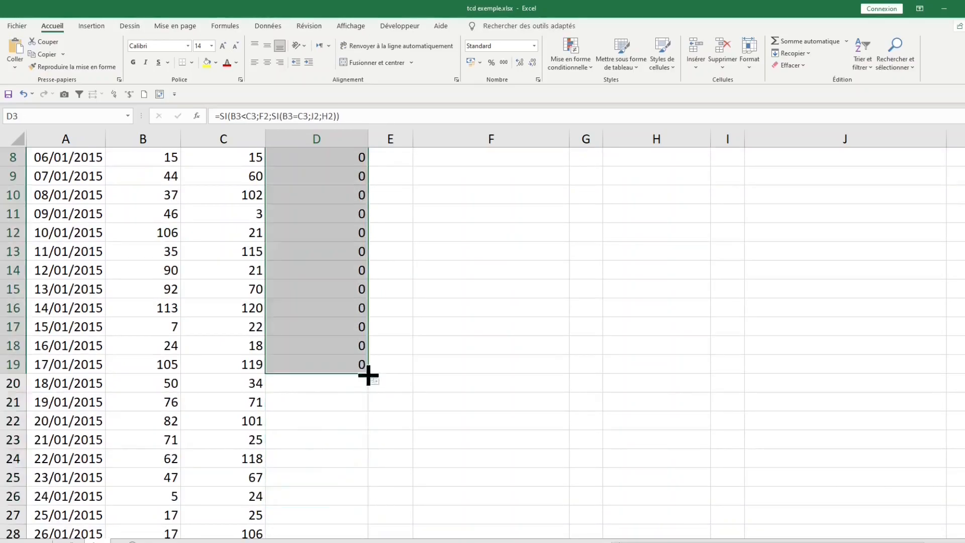
{"action": "left_click_drag", "start_coordinate": [369, 376], "coordinate": [373, 502]}
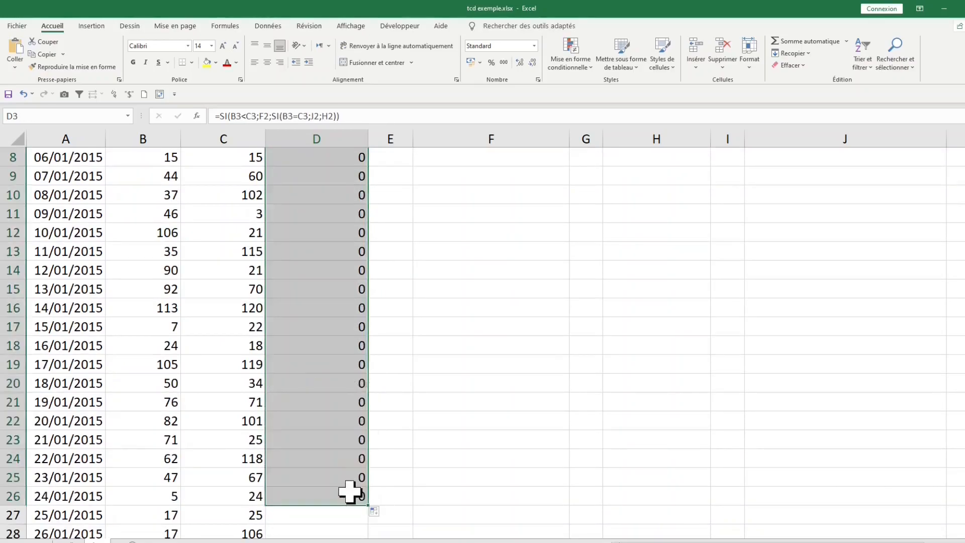
Clear the copied formulas from D5 through D26, keeping only those in D3 and D4.
{"action": "left_click", "coordinate": [348, 494]}
{"action": "scroll", "coordinate": [369, 426], "scroll_direction": "up", "scroll_amount": 3}
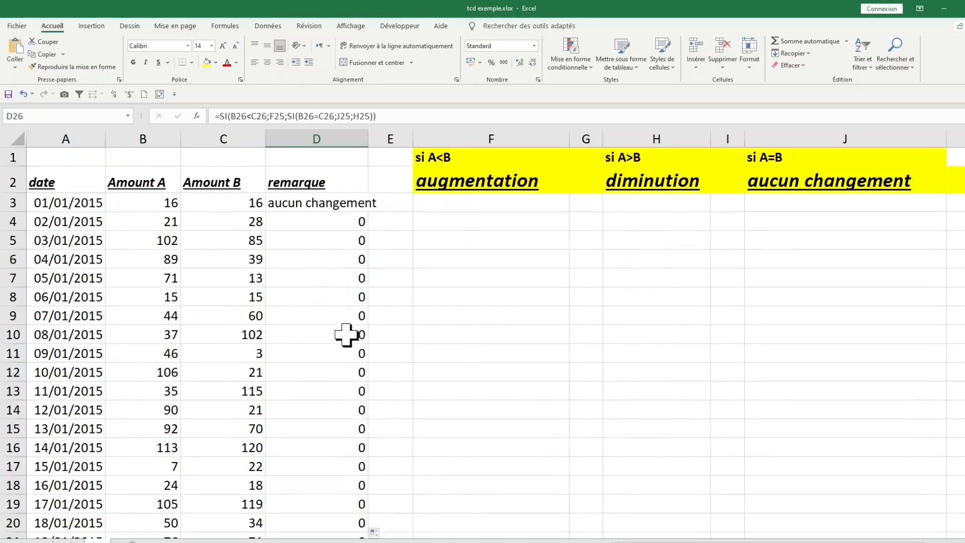
{"action": "left_click", "coordinate": [327, 235], "text": "shift"}
{"action": "key", "text": "Delete"}
{"action": "scroll", "coordinate": [362, 250], "scroll_direction": "down", "scroll_amount": 5}
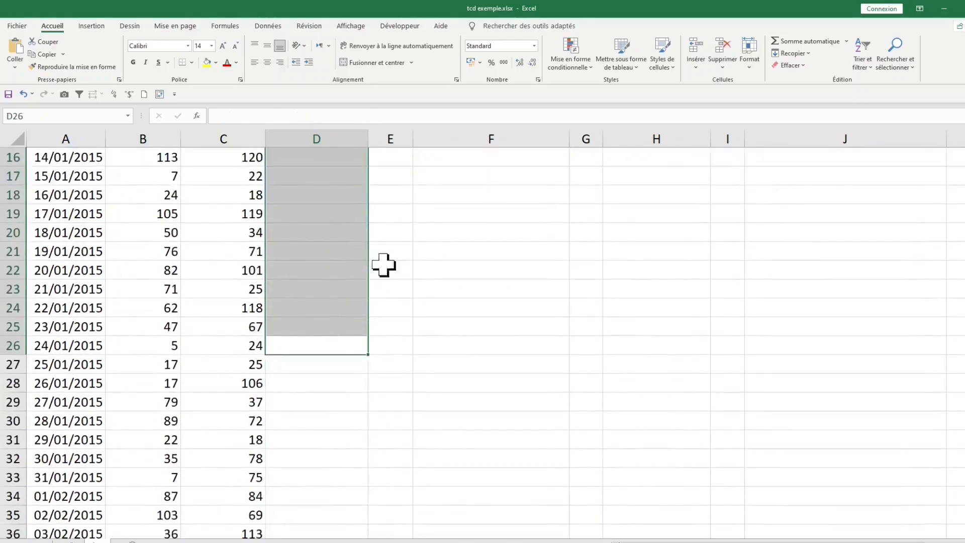
{"action": "left_click", "coordinate": [355, 276]}
{"action": "scroll", "coordinate": [355, 278], "scroll_direction": "up", "scroll_amount": 5}
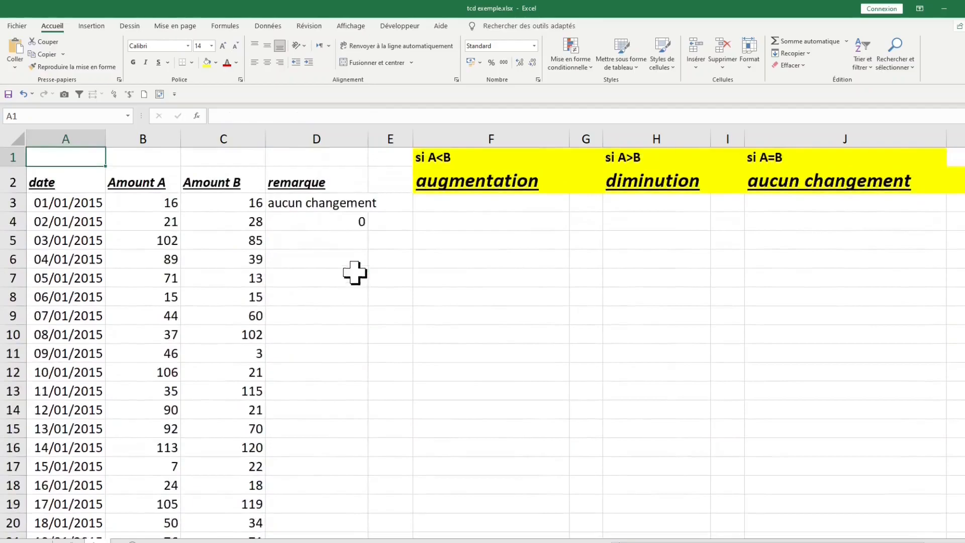
Examine which cells the copied formula in D4 refers to.
{"action": "left_click", "coordinate": [336, 222]}
{"action": "double_click", "coordinate": [336, 221]}
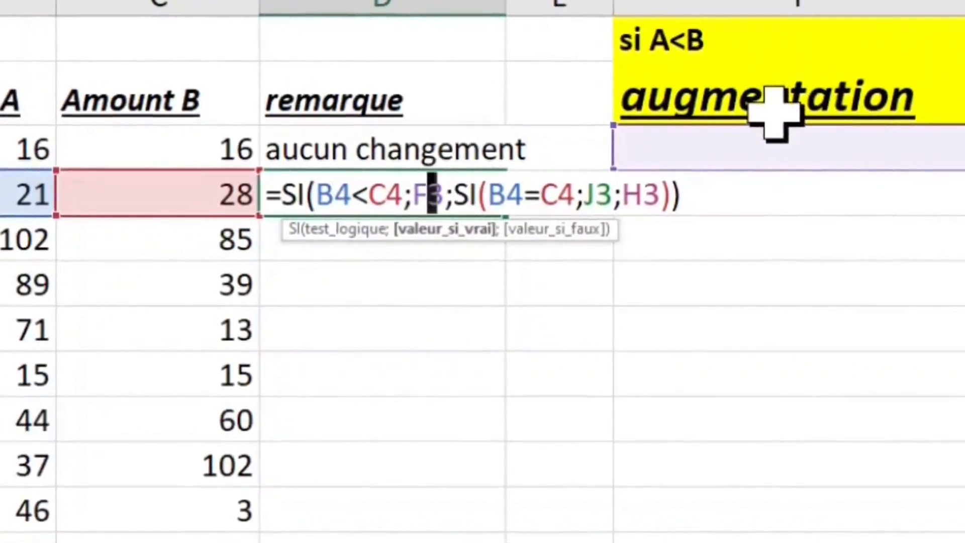
{"action": "key", "text": "ctrl+Return"}
Make the label references in the D3 formula absolute as $F$2, $J$2 and $H$2, and widen column D to fit its text.
{"action": "left_click", "coordinate": [443, 149]}
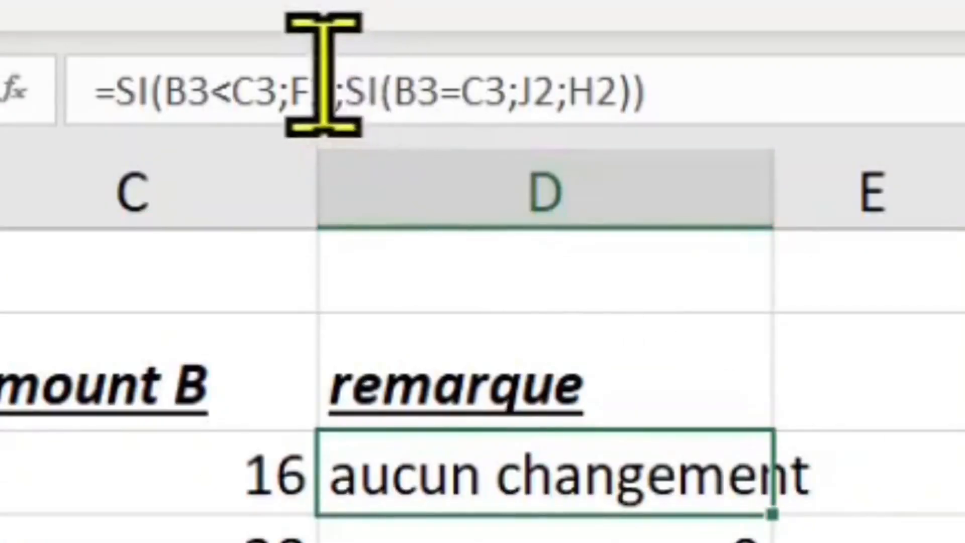
{"action": "left_click", "coordinate": [314, 93]}
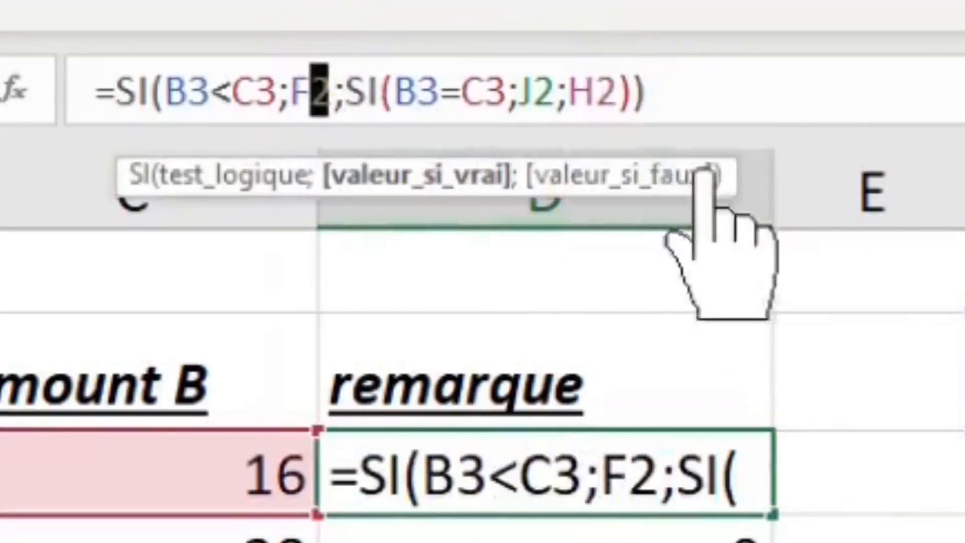
{"action": "key", "text": "F4"}
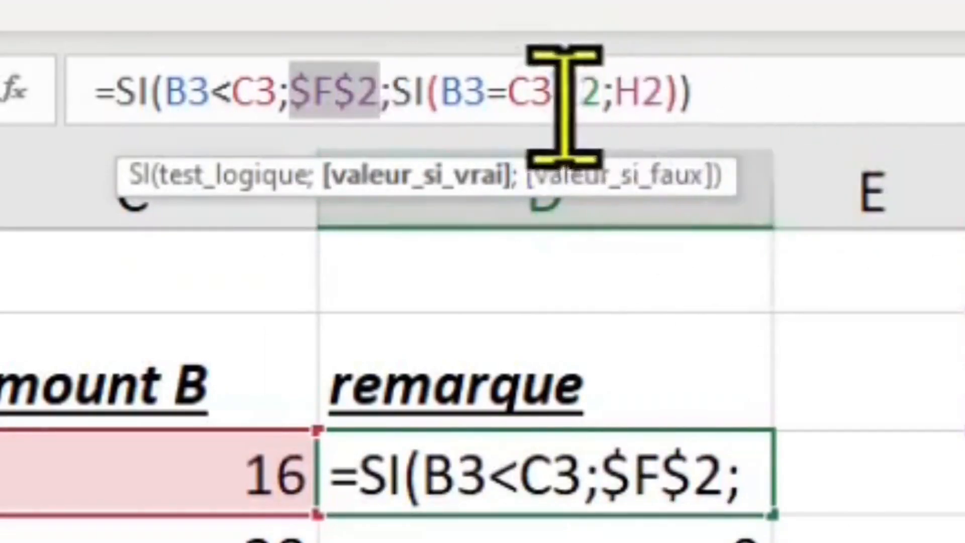
{"action": "left_click", "coordinate": [583, 91]}
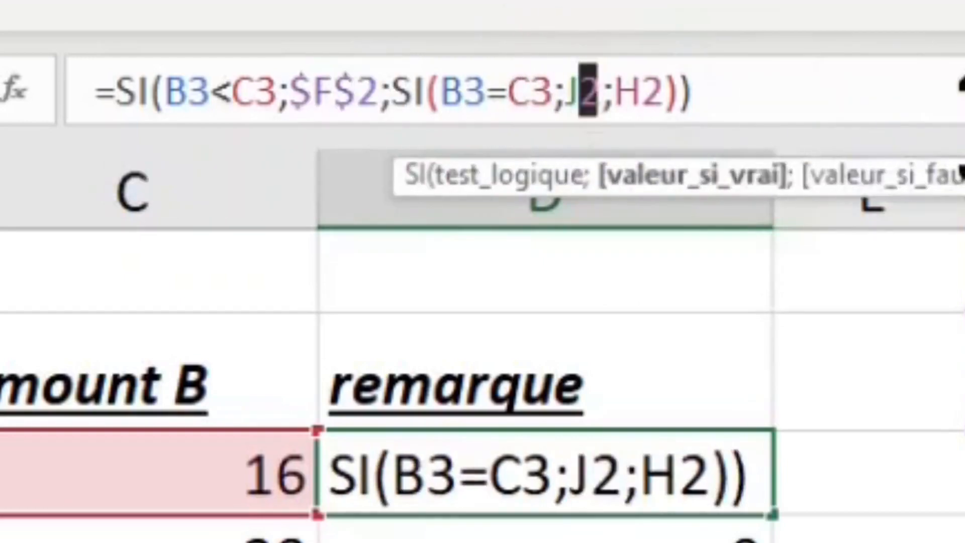
{"action": "key", "text": "F4"}
{"action": "left_click", "coordinate": [685, 89]}
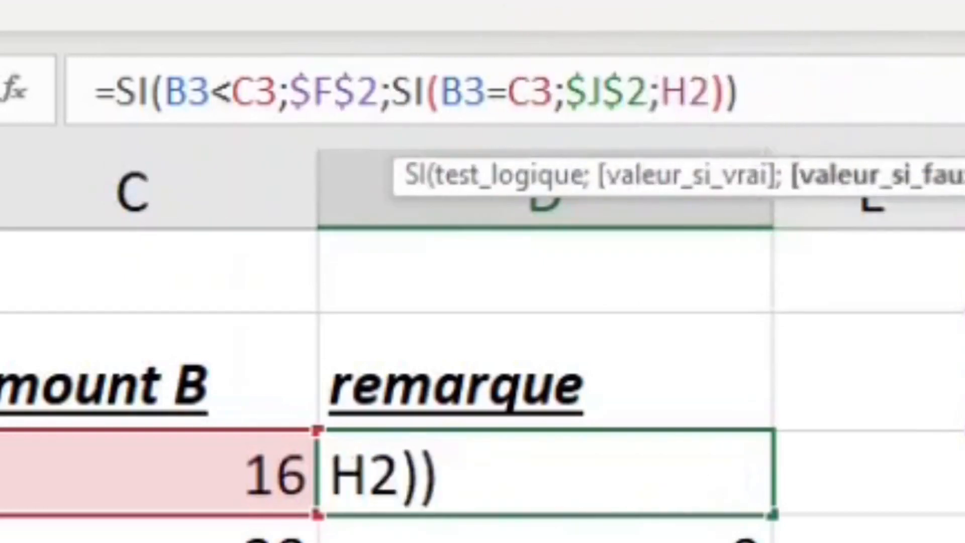
{"action": "key", "text": "F4"}
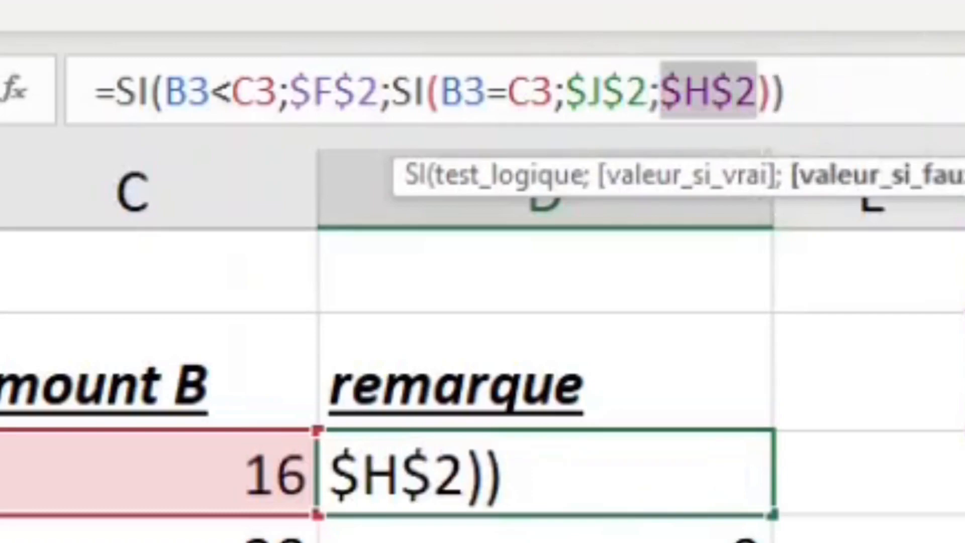
{"action": "key", "text": "Return"}
{"action": "left_click_drag", "start_coordinate": [369, 136], "coordinate": [385, 136]}
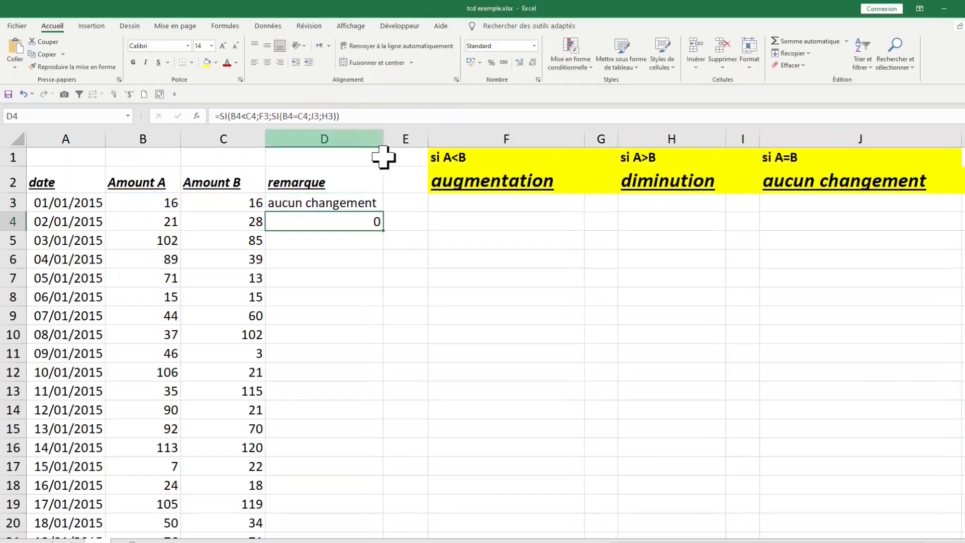
Fill the corrected D3 formula down the entire remarque column to the last row of data.
{"action": "left_click", "coordinate": [375, 202]}
{"action": "left_click_drag", "start_coordinate": [383, 213], "coordinate": [383, 222]}
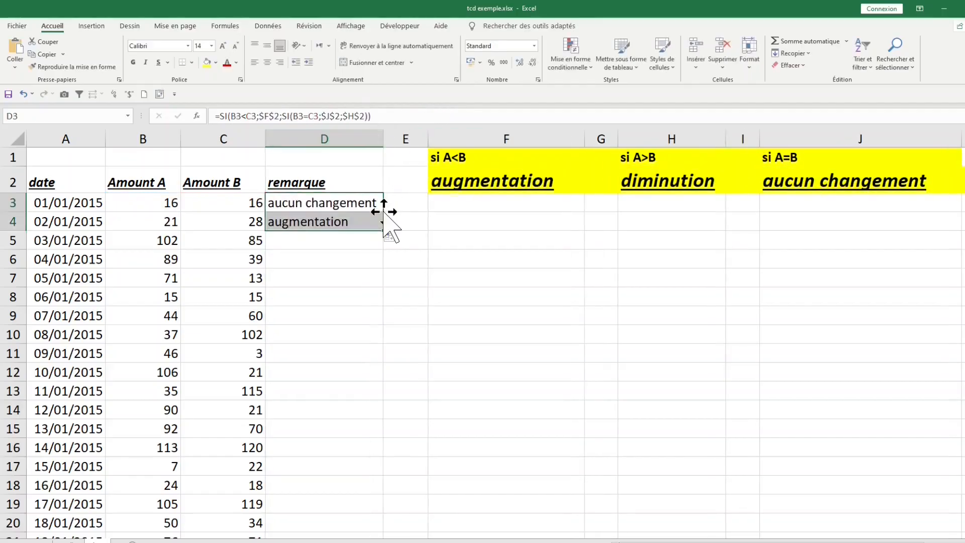
{"action": "double_click", "coordinate": [383, 231]}
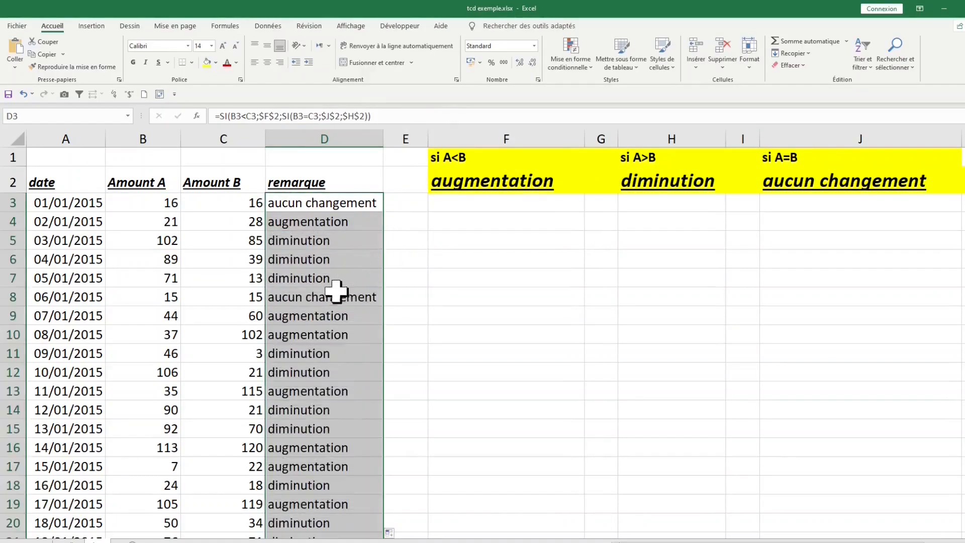
Check the filled remarque results in the first rows and at the end of the table.
{"action": "left_click", "coordinate": [316, 293]}
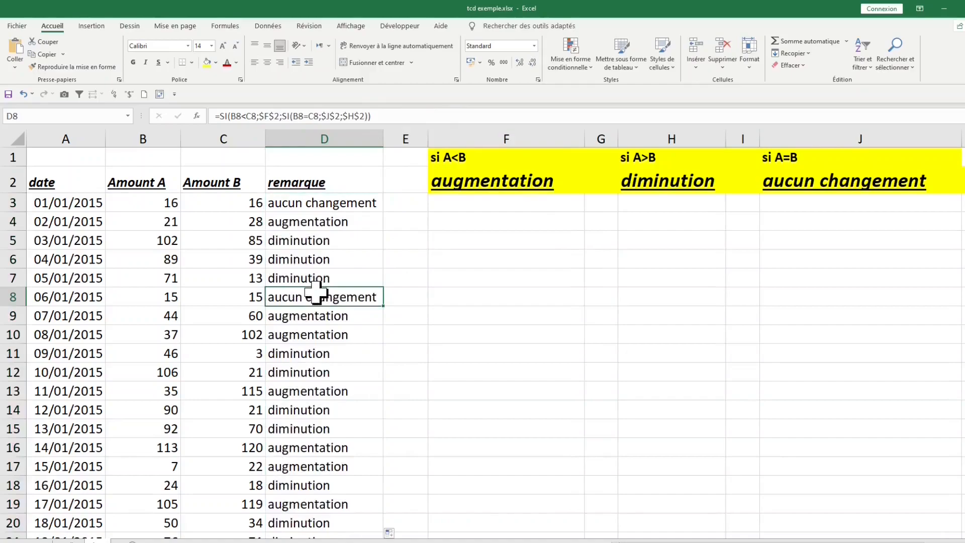
{"action": "key", "text": "ctrl+Down"}
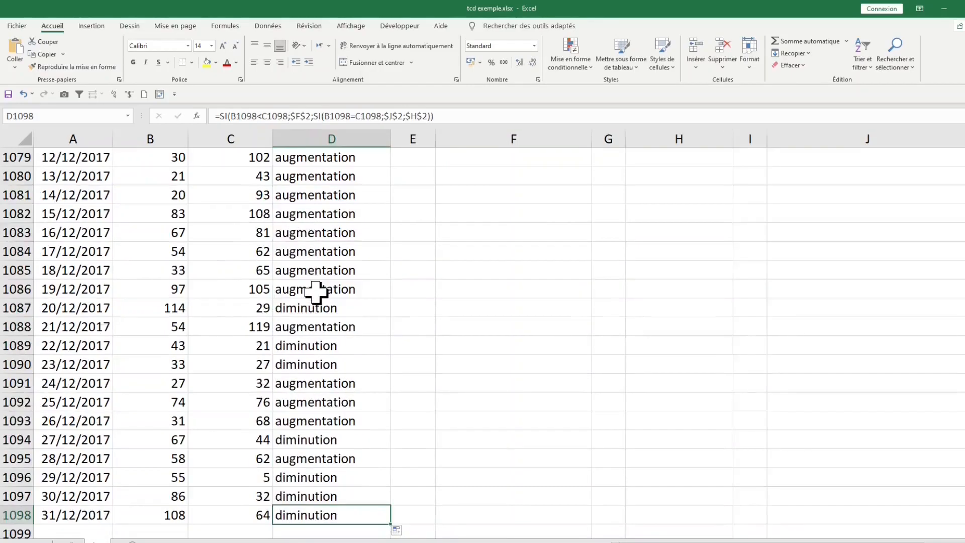
{"action": "key", "text": "ctrl+Up"}
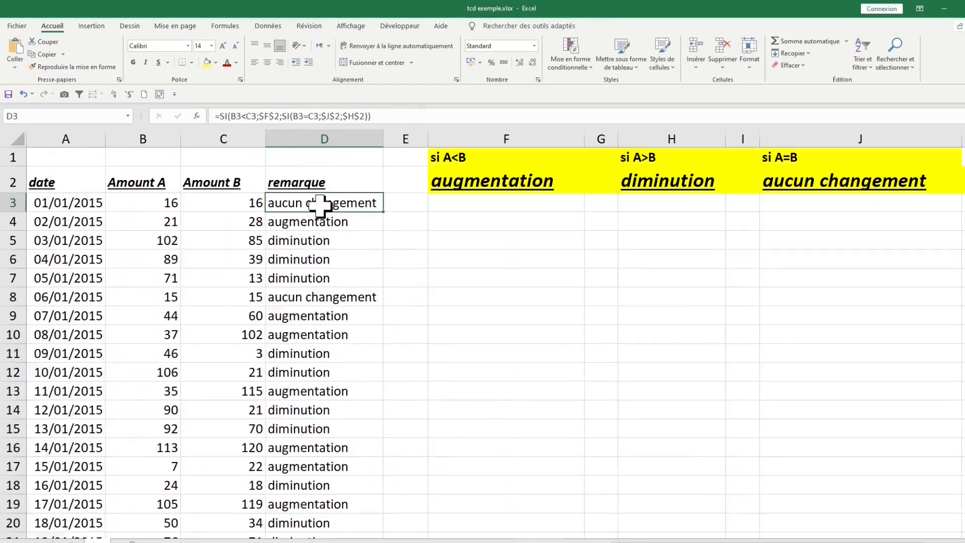
{"action": "left_click", "coordinate": [320, 229]}
{"action": "left_click", "coordinate": [323, 245]}
{"action": "left_click", "coordinate": [322, 261]}
{"action": "left_click", "coordinate": [319, 299]}
{"action": "left_click", "coordinate": [317, 335]}
{"action": "left_click", "coordinate": [316, 373]}
{"action": "left_click_drag", "start_coordinate": [303, 206], "coordinate": [306, 404]}
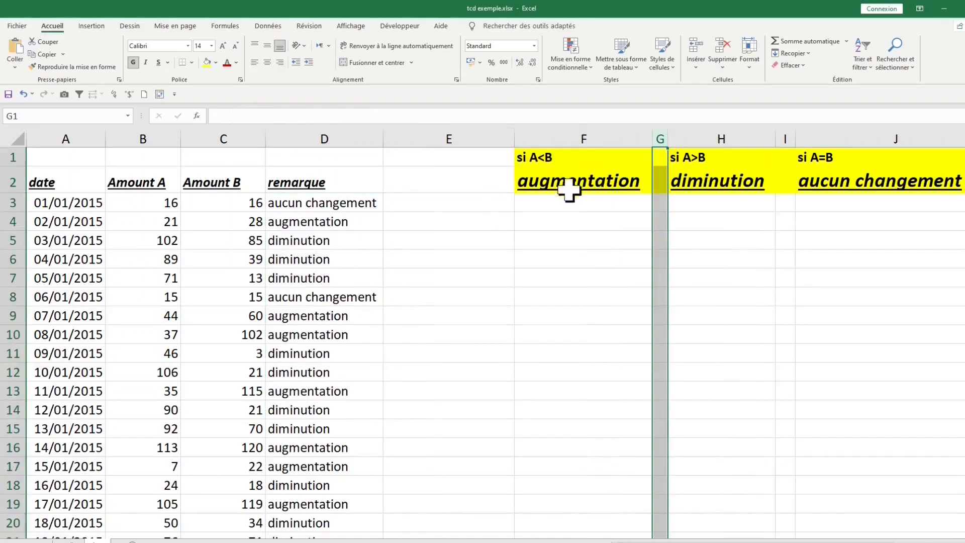
Replace the A<B label in F2 with UP.
{"action": "left_click", "coordinate": [561, 184]}
{"action": "left_click", "coordinate": [324, 206]}
{"action": "left_click", "coordinate": [566, 182]}
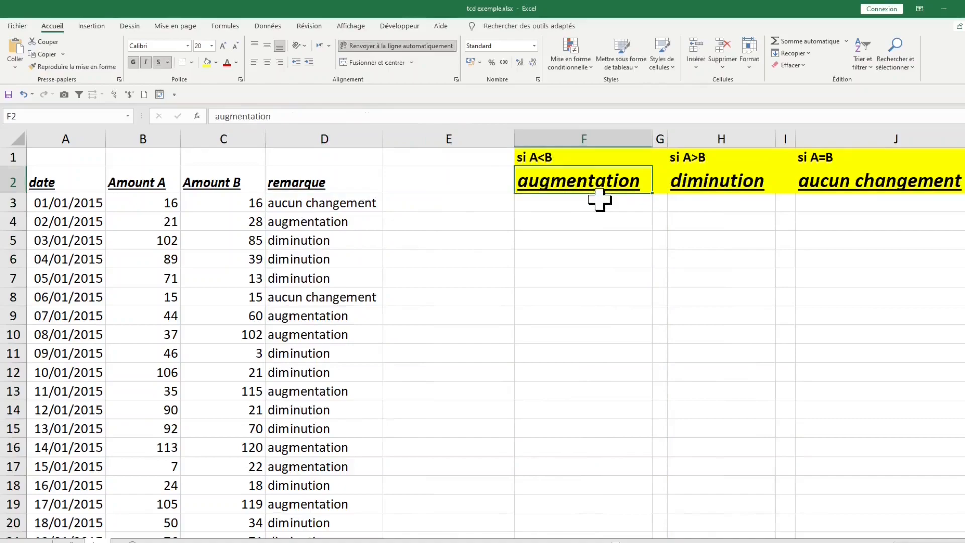
{"action": "type", "text": "UP"}
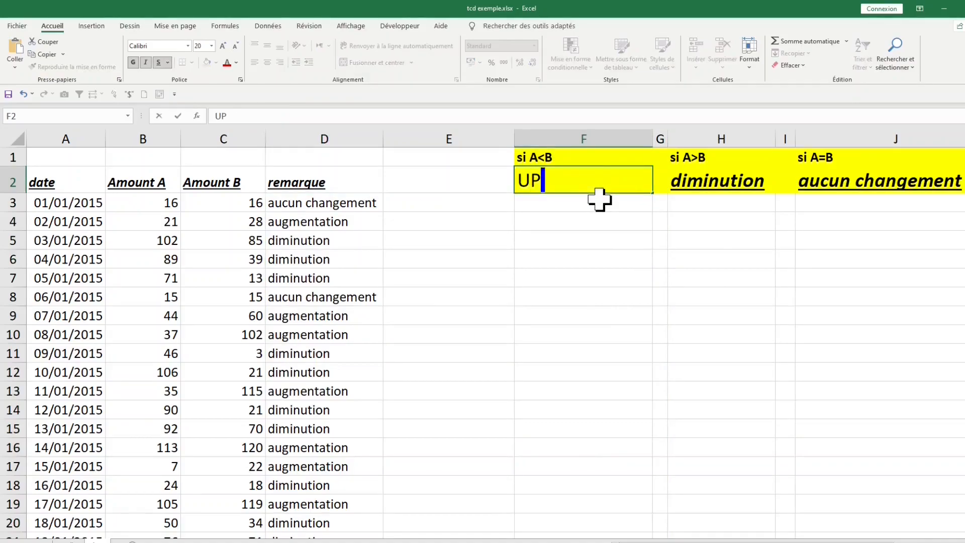
{"action": "key", "text": "Return"}
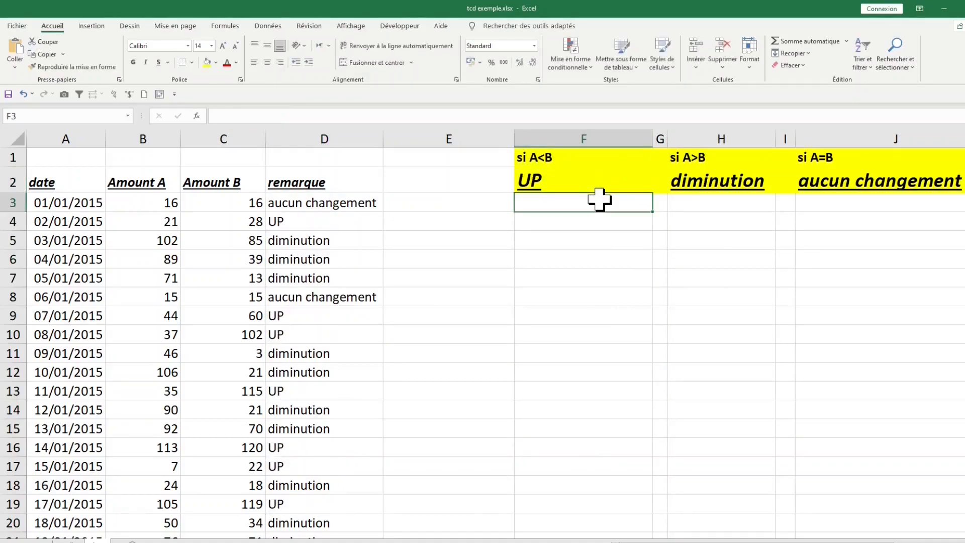
Replace the A>B label in H2 with Down and the A=B label in J2 with same.
{"action": "left_click", "coordinate": [701, 182]}
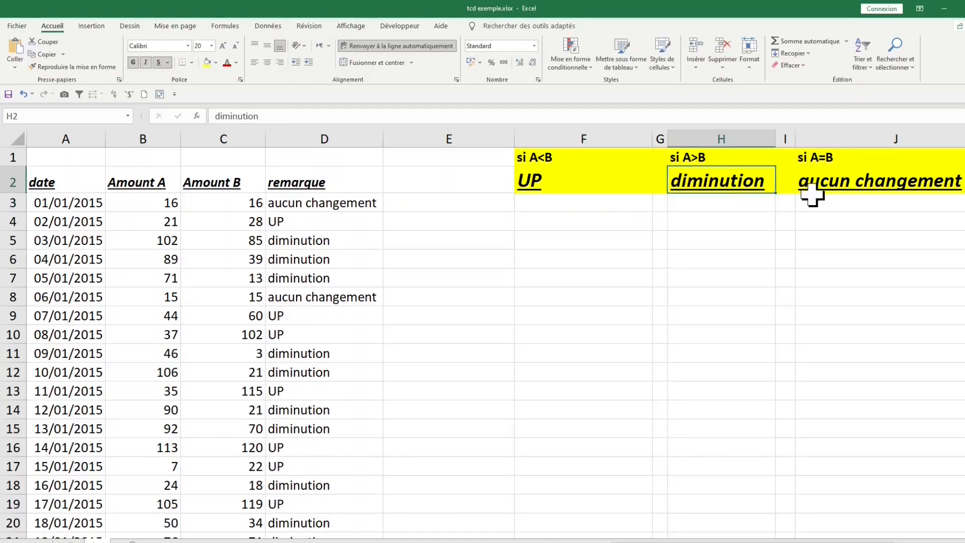
{"action": "type", "text": "Down"}
{"action": "left_click", "coordinate": [832, 235]}
{"action": "left_click", "coordinate": [875, 188]}
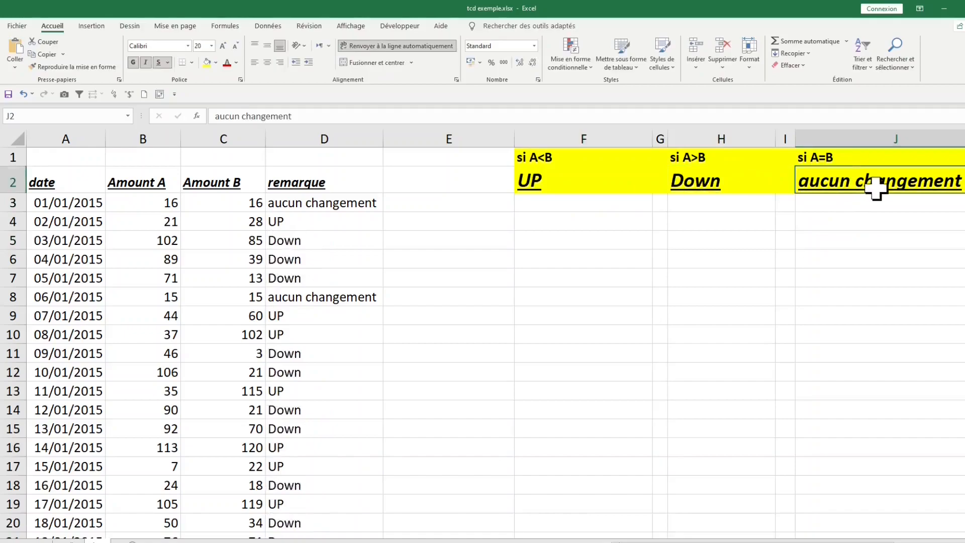
{"action": "type", "text": "same"}
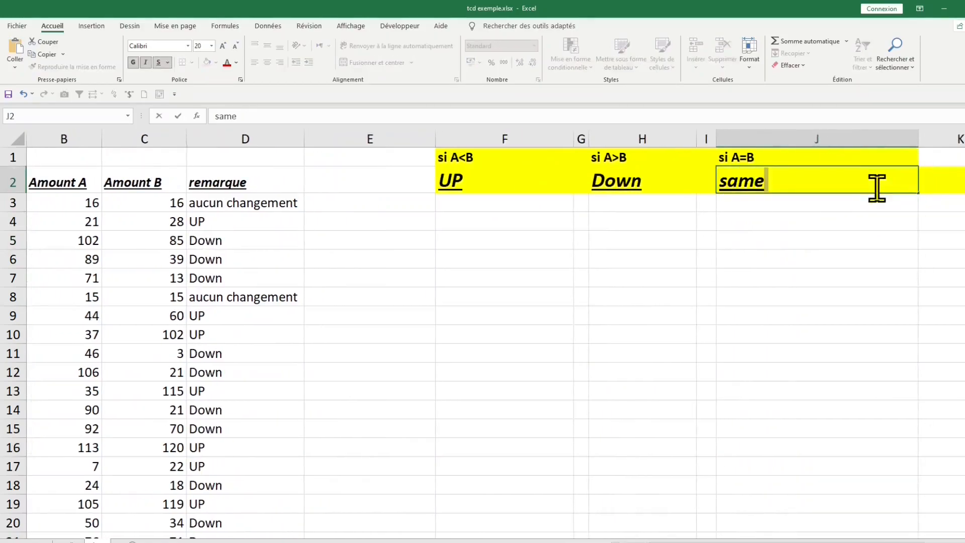
{"action": "key", "text": "Return"}
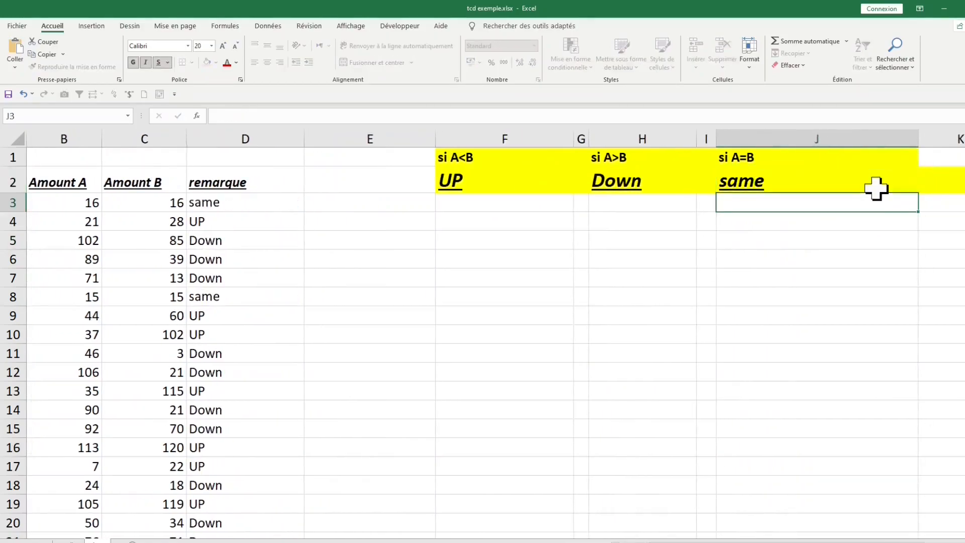
Check the remarque cells against the new labels and fit the width of column J to its text.
{"action": "left_click", "coordinate": [311, 238]}
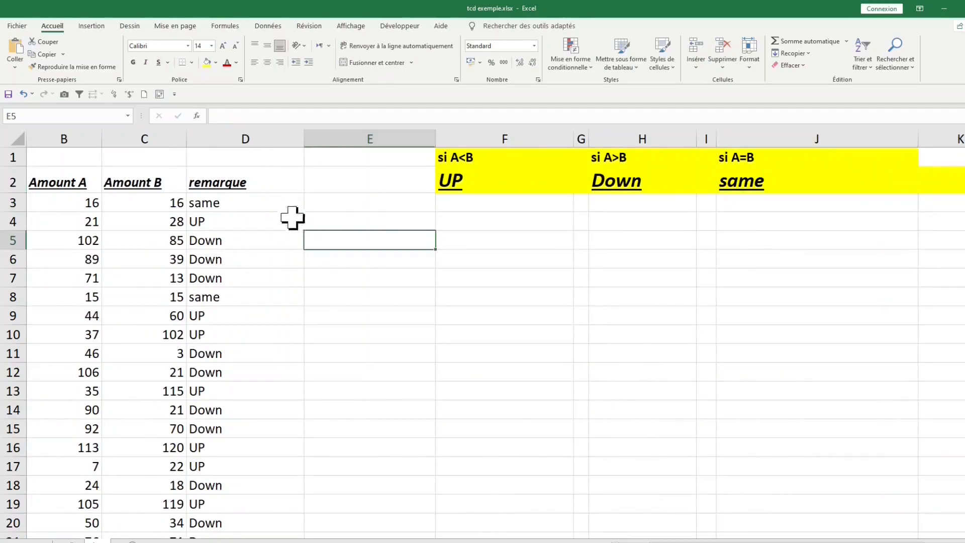
{"action": "left_click", "coordinate": [250, 217]}
{"action": "left_click", "coordinate": [243, 264]}
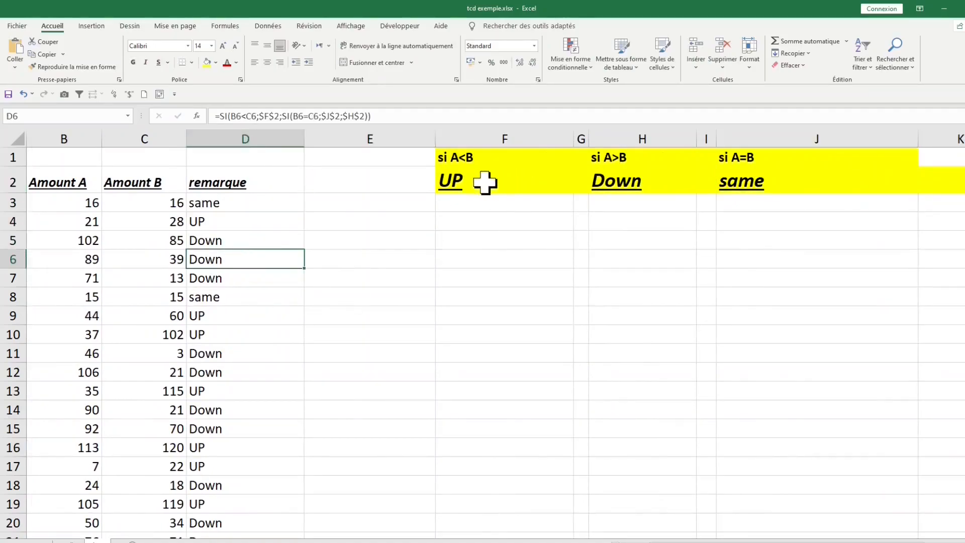
{"action": "left_click", "coordinate": [475, 186]}
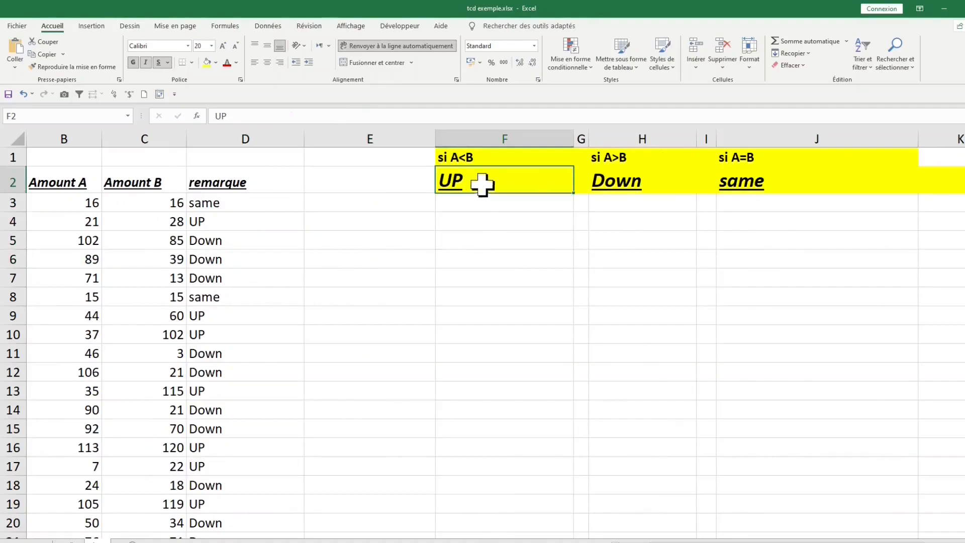
{"action": "left_click", "coordinate": [612, 183]}
{"action": "left_click", "coordinate": [763, 183]}
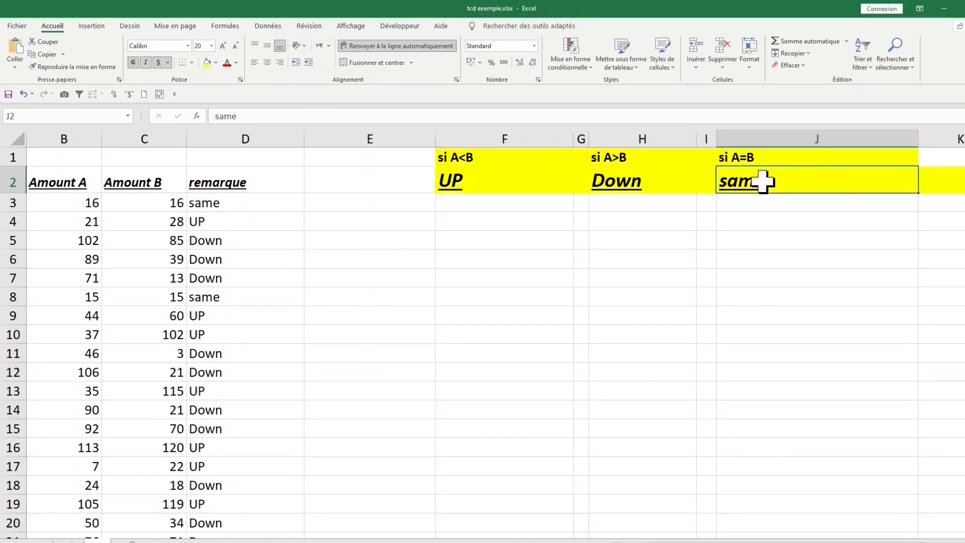
{"action": "double_click", "coordinate": [922, 131]}
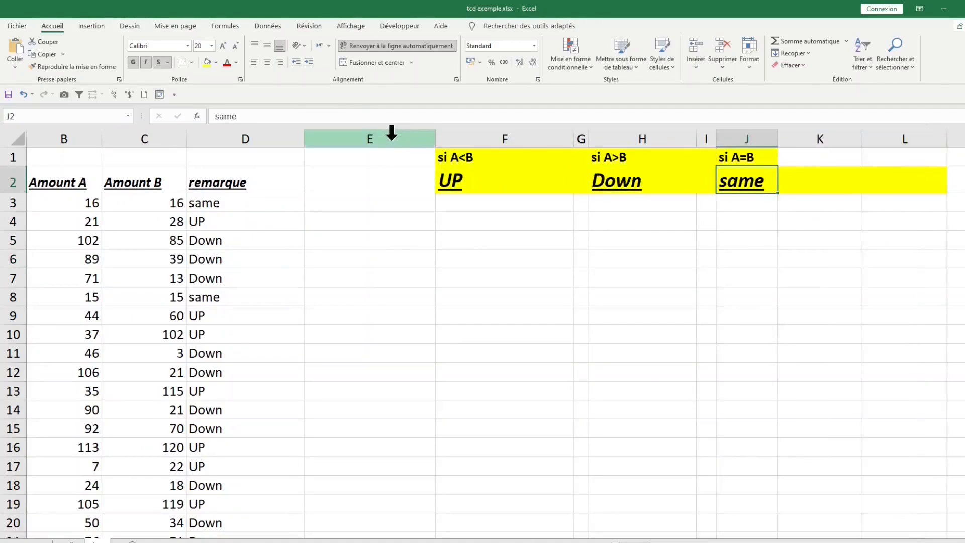
Insert a new column E beside remarque and enter the header symbole in E2.
{"action": "left_click", "coordinate": [263, 199]}
{"action": "left_click", "coordinate": [332, 203]}
{"action": "left_click", "coordinate": [244, 204]}
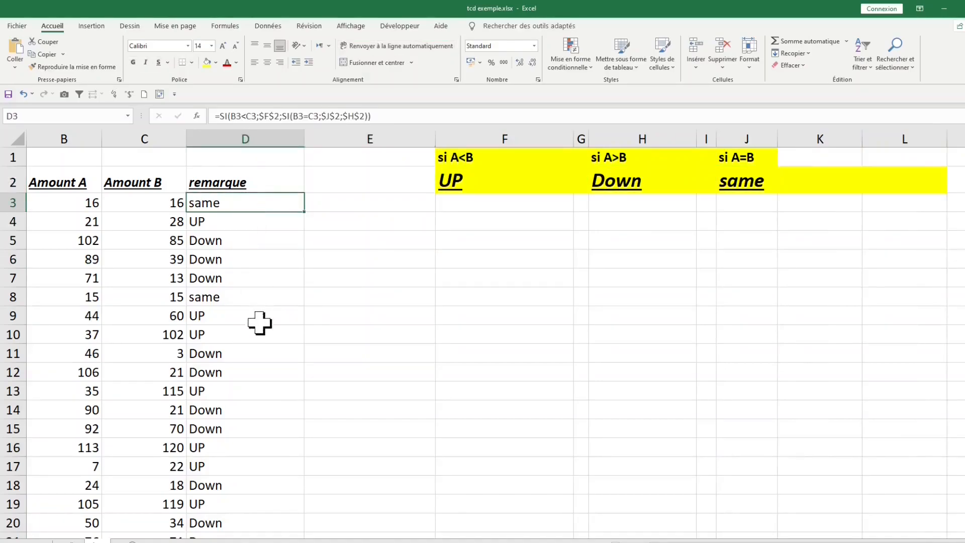
{"action": "left_click", "coordinate": [365, 183]}
{"action": "type", "text": "symbole"}
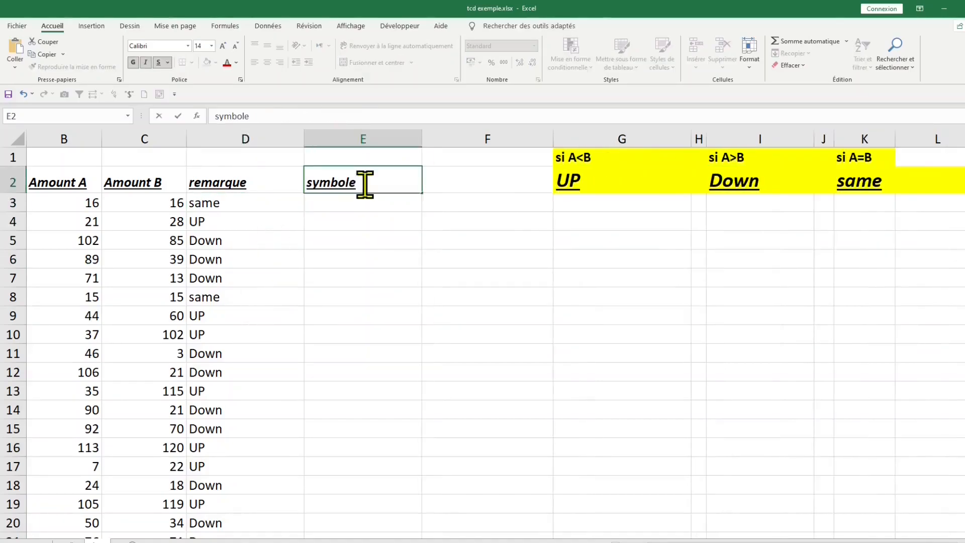
{"action": "key", "text": "Return"}
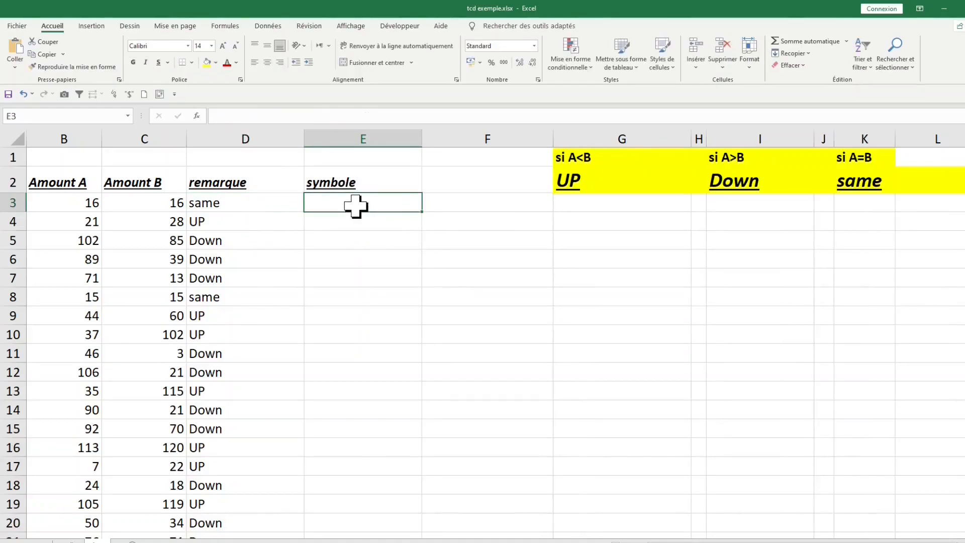
Enter the formula =B3-C3 in E3 to subtract Amount B from Amount A.
{"action": "type", "text": "="}
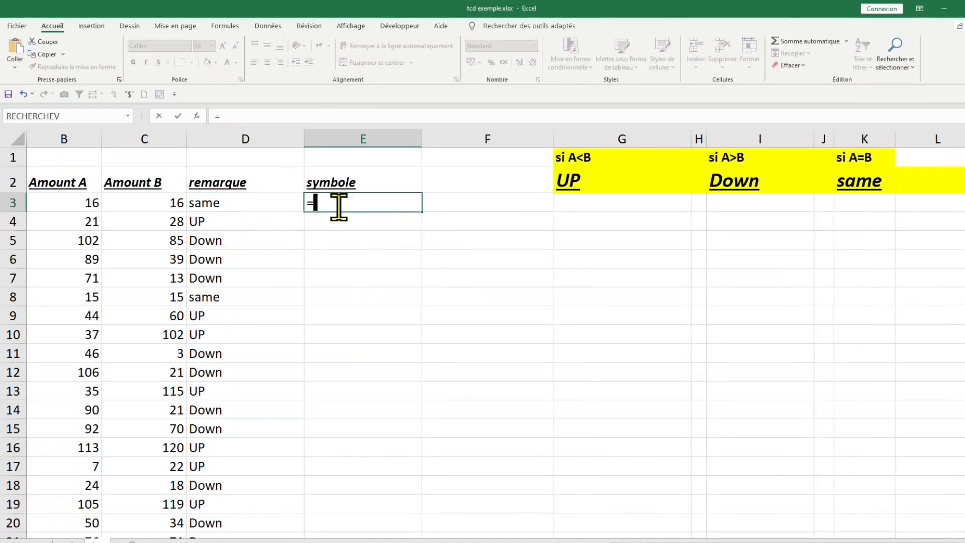
{"action": "left_click", "coordinate": [77, 203]}
{"action": "type", "text": "-"}
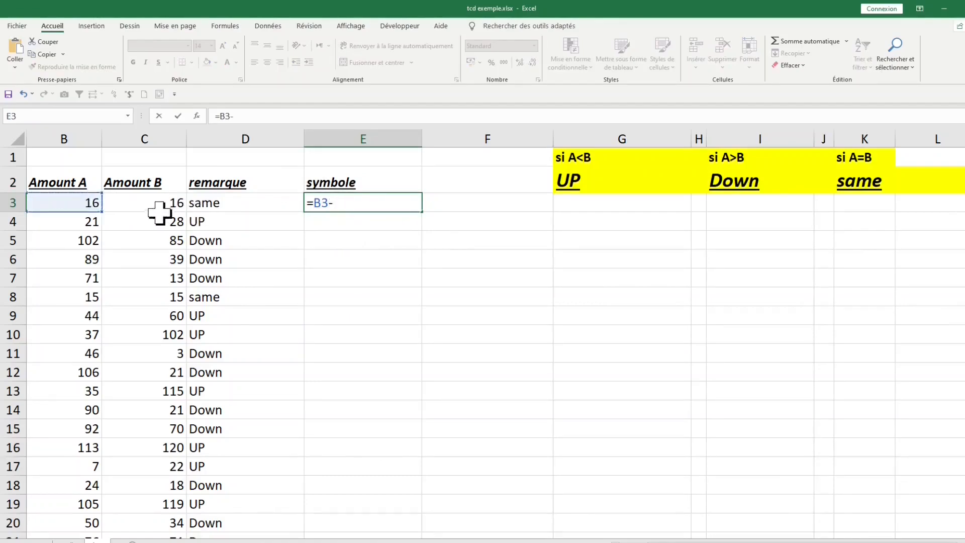
{"action": "left_click", "coordinate": [159, 204]}
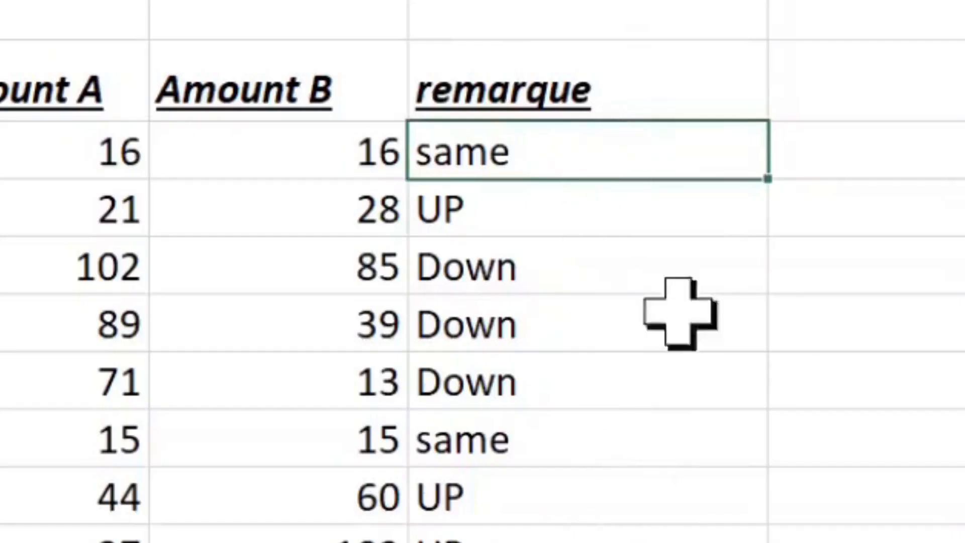
{"action": "double_click", "coordinate": [361, 185]}
{"action": "key", "text": "Return"}
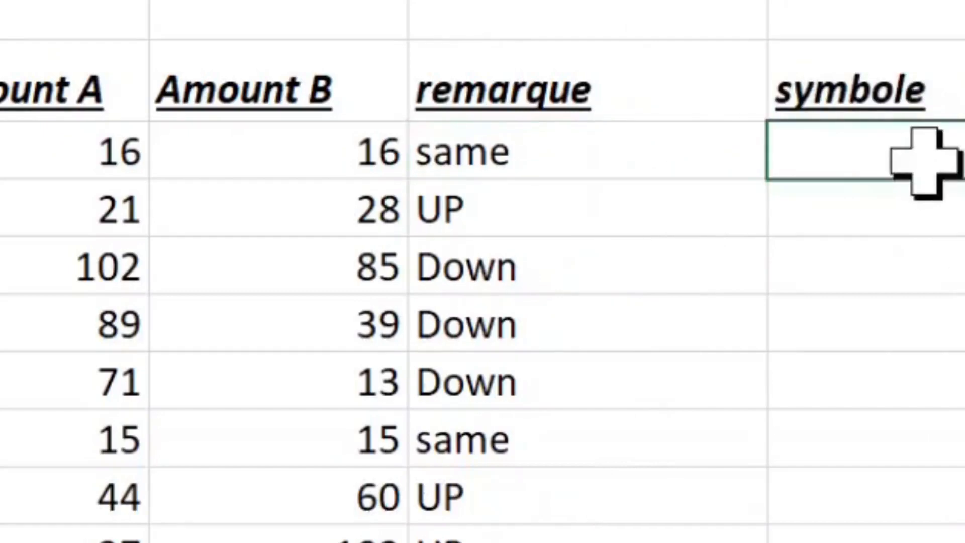
{"action": "type", "text": "="}
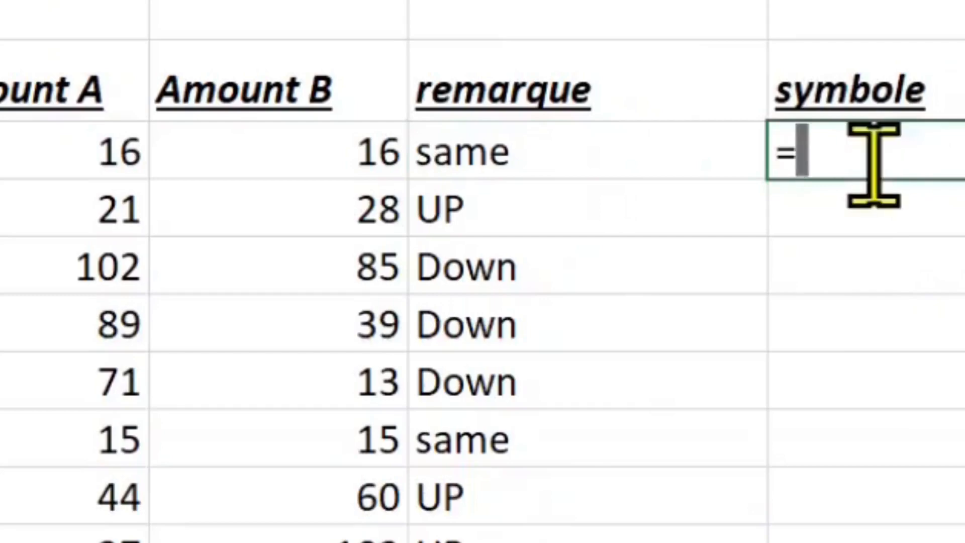
{"action": "left_click", "coordinate": [72, 152]}
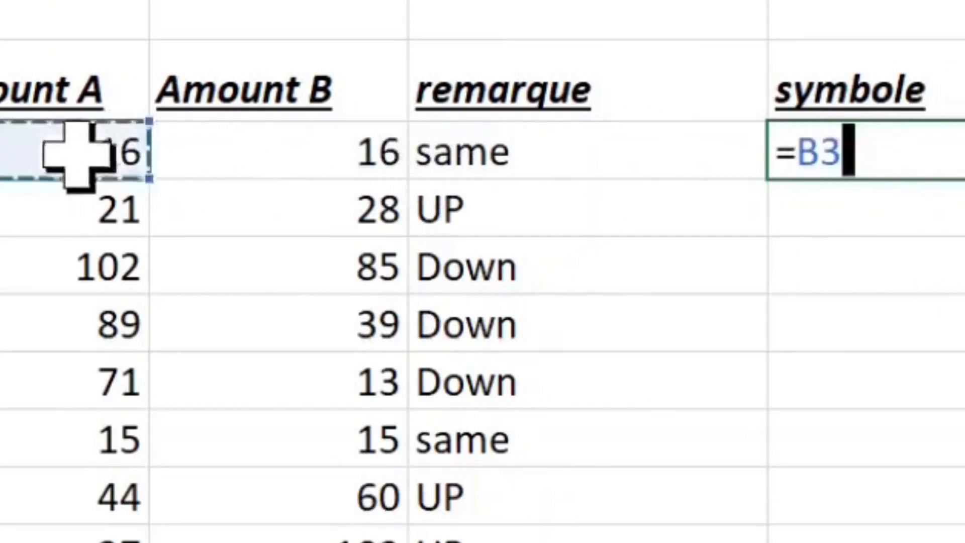
{"action": "type", "text": "-"}
{"action": "left_click", "coordinate": [312, 159]}
{"action": "key", "text": "Return"}
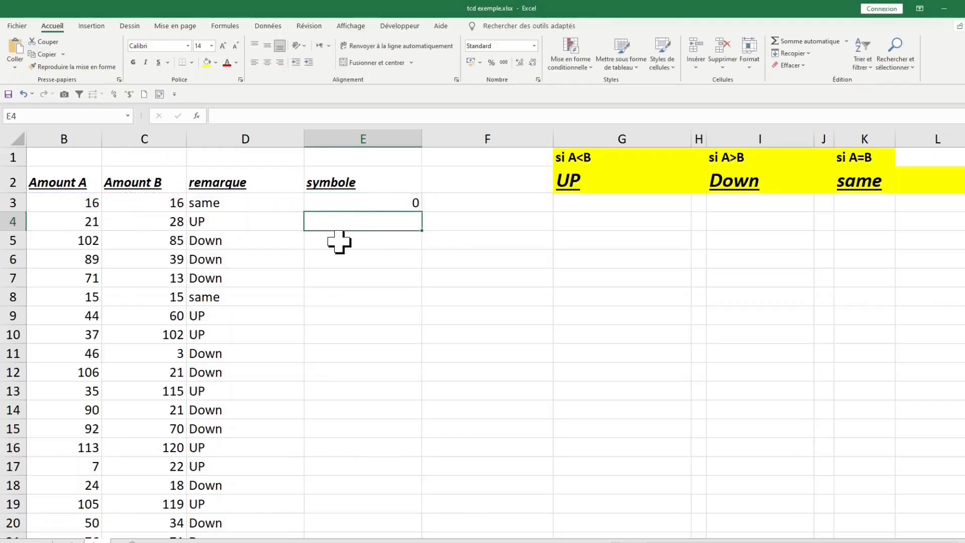
Review the E3 formula and fill it down the entire symbole column.
{"action": "left_click", "coordinate": [369, 200]}
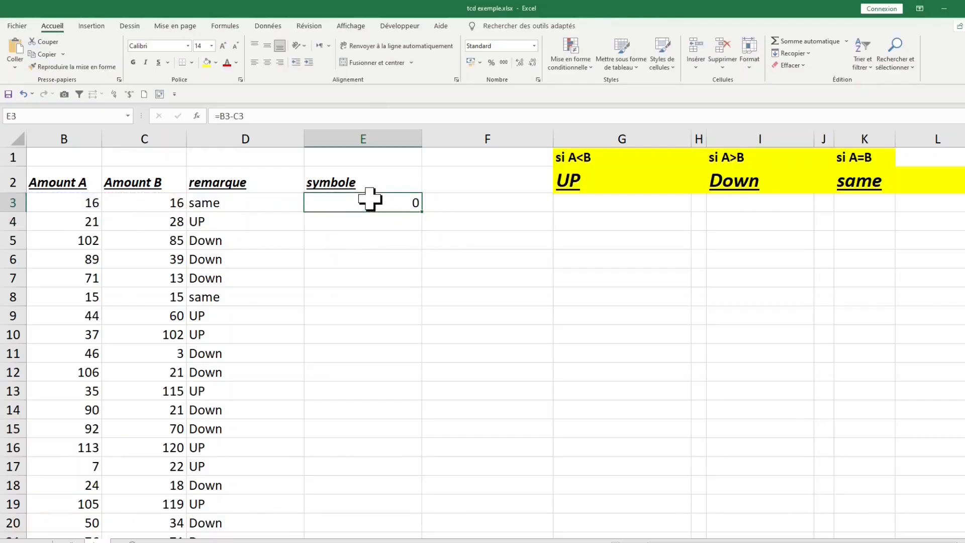
{"action": "double_click", "coordinate": [369, 199]}
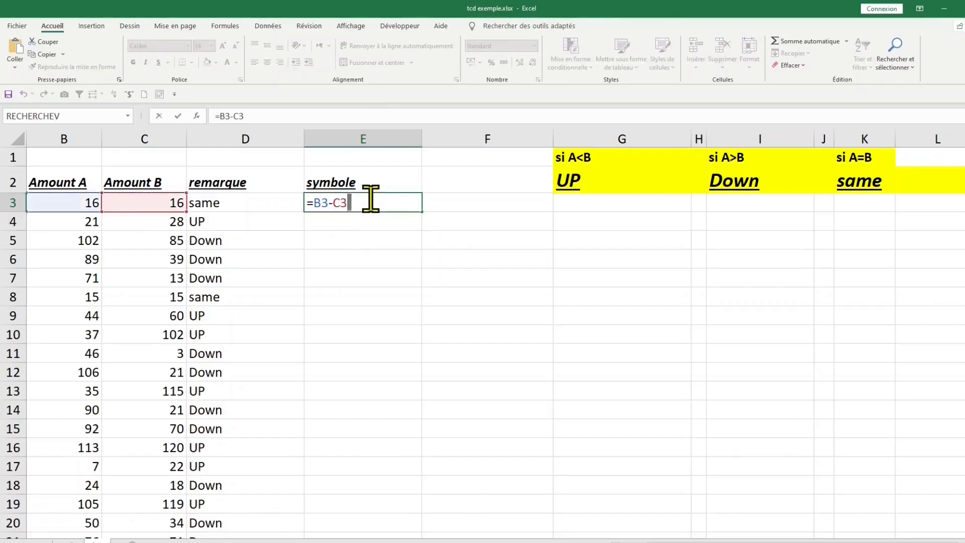
{"action": "key", "text": "Escape"}
{"action": "double_click", "coordinate": [423, 212]}
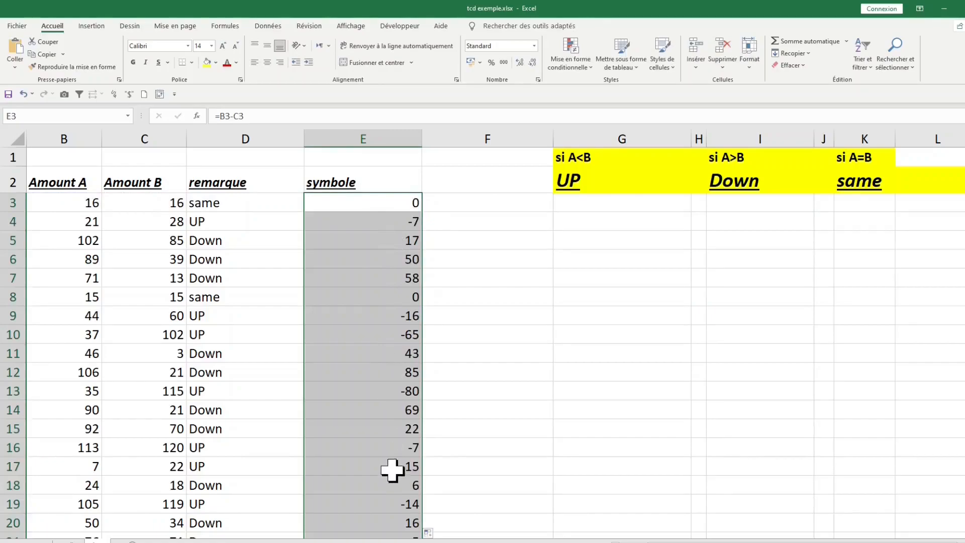
{"action": "key", "text": "ctrl+z"}
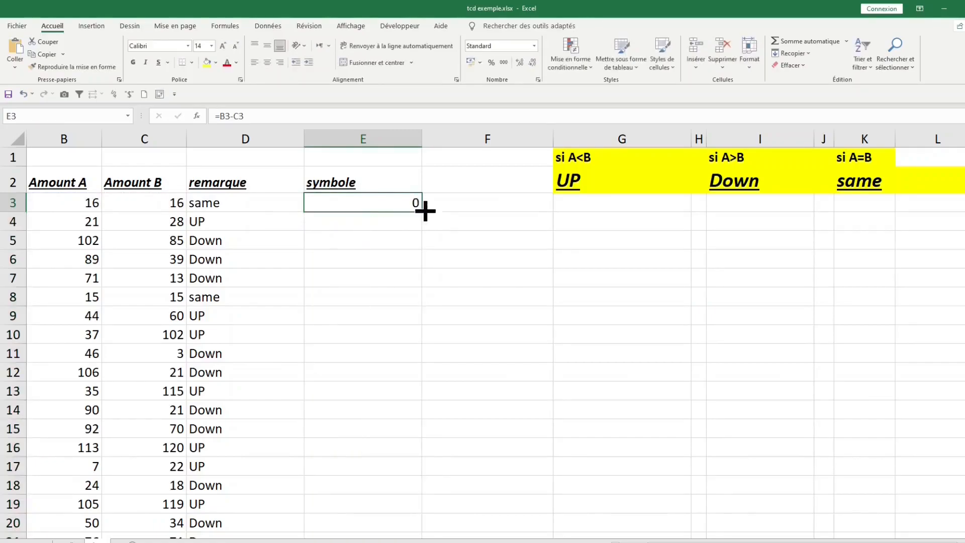
{"action": "double_click", "coordinate": [423, 212]}
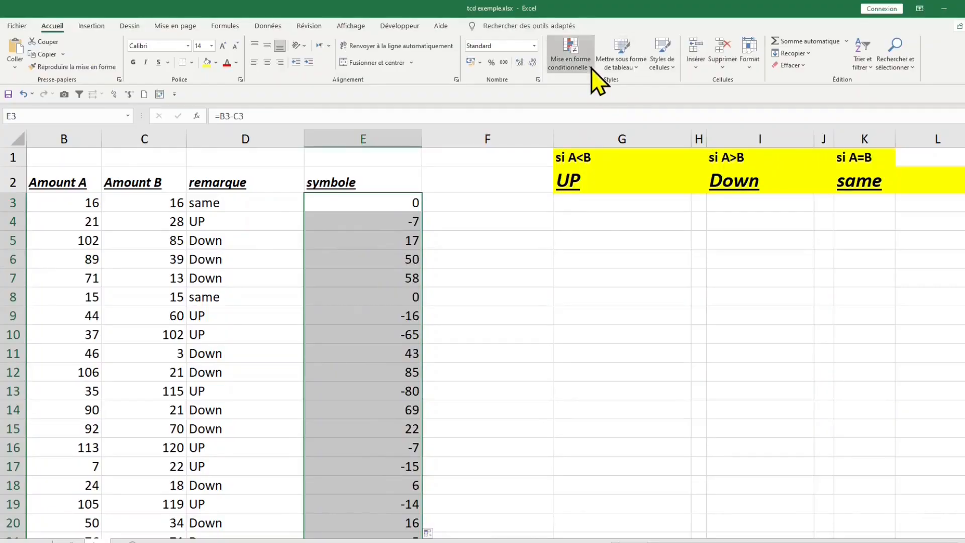
Apply a conditional formatting icon set of three coloured arrows to the symbole values in column E.
{"action": "left_click", "coordinate": [592, 71]}
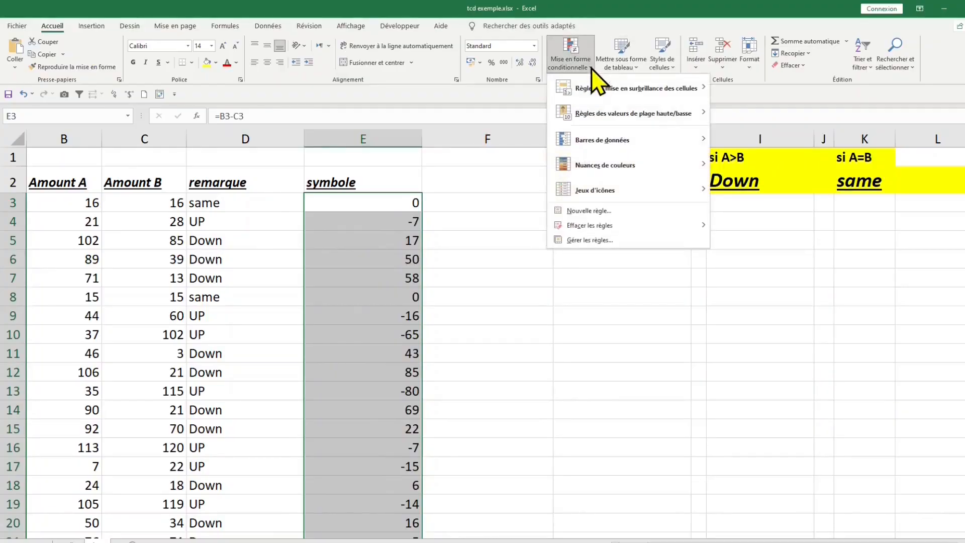
{"action": "left_click", "coordinate": [741, 200]}
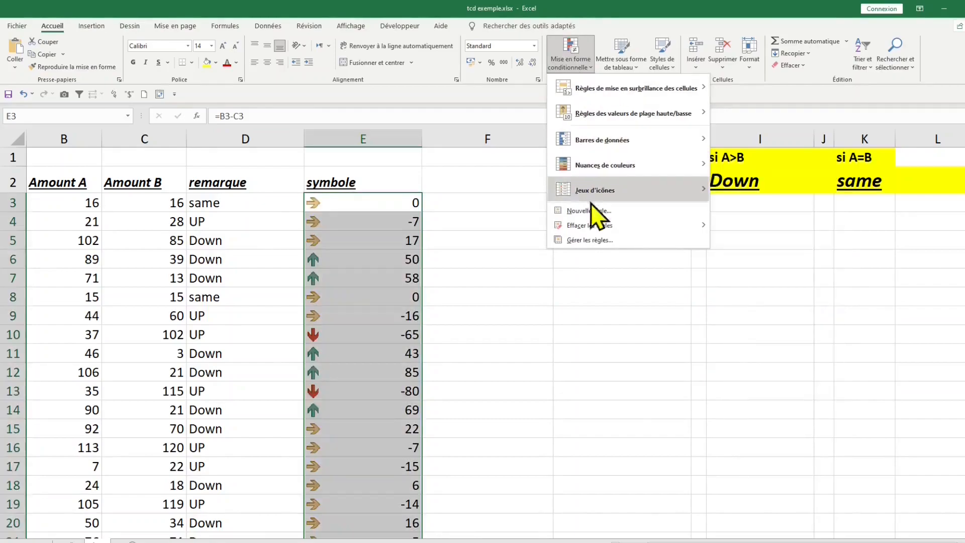
Edit the symbole icon set rule so values > 0 of type Nombre show the red down arrow.
{"action": "left_click", "coordinate": [603, 244]}
{"action": "left_click_drag", "start_coordinate": [574, 249], "coordinate": [655, 189]}
{"action": "left_click", "coordinate": [547, 222]}
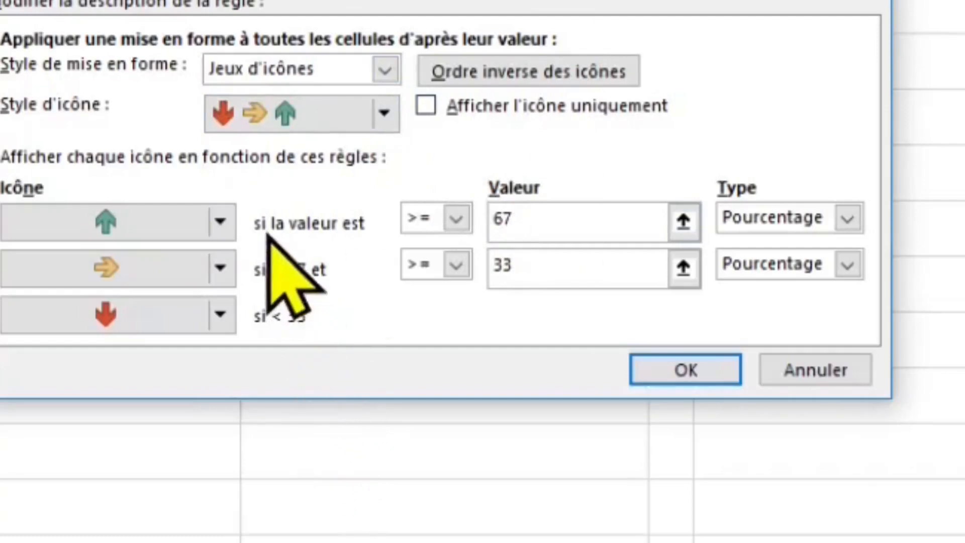
{"action": "left_click", "coordinate": [457, 219]}
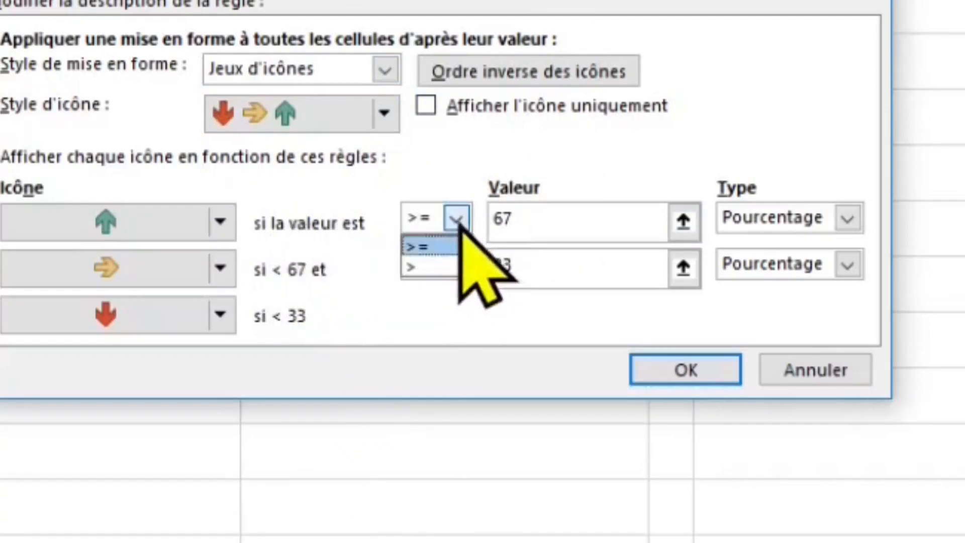
{"action": "left_click", "coordinate": [445, 268]}
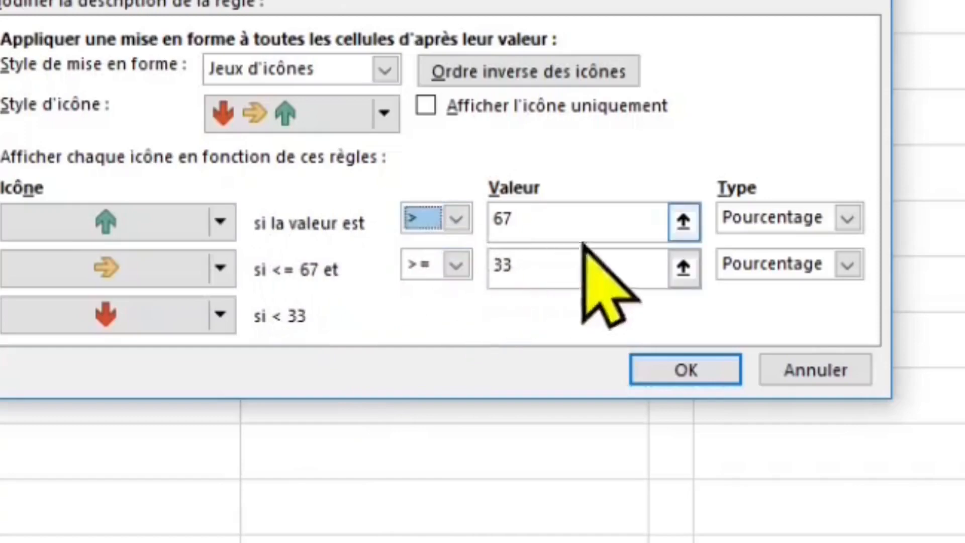
{"action": "key", "text": "Tab"}
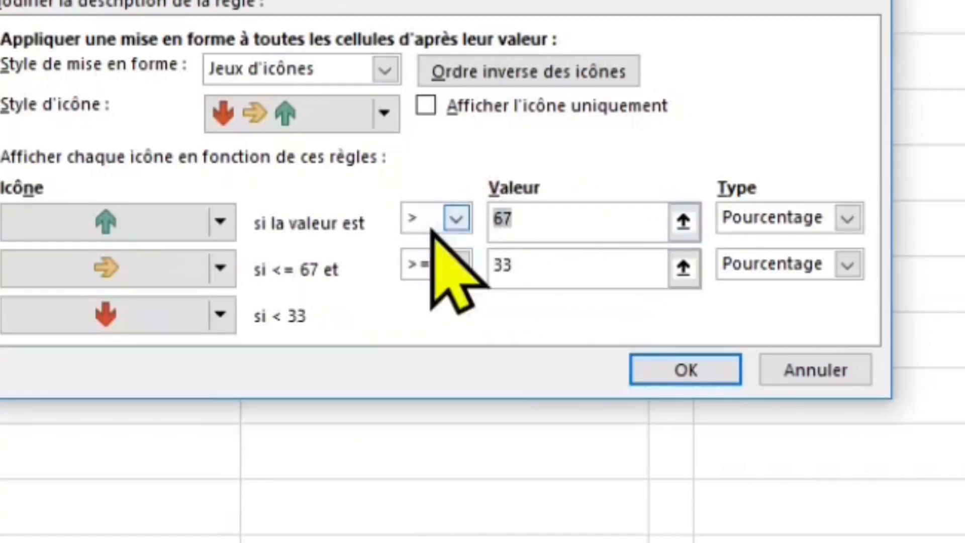
{"action": "type", "text": "0"}
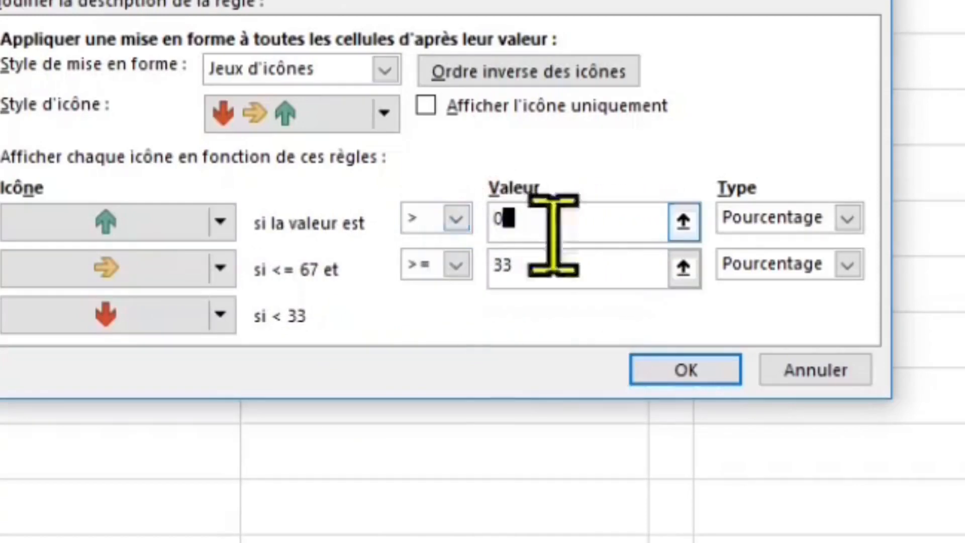
{"action": "left_click", "coordinate": [858, 219]}
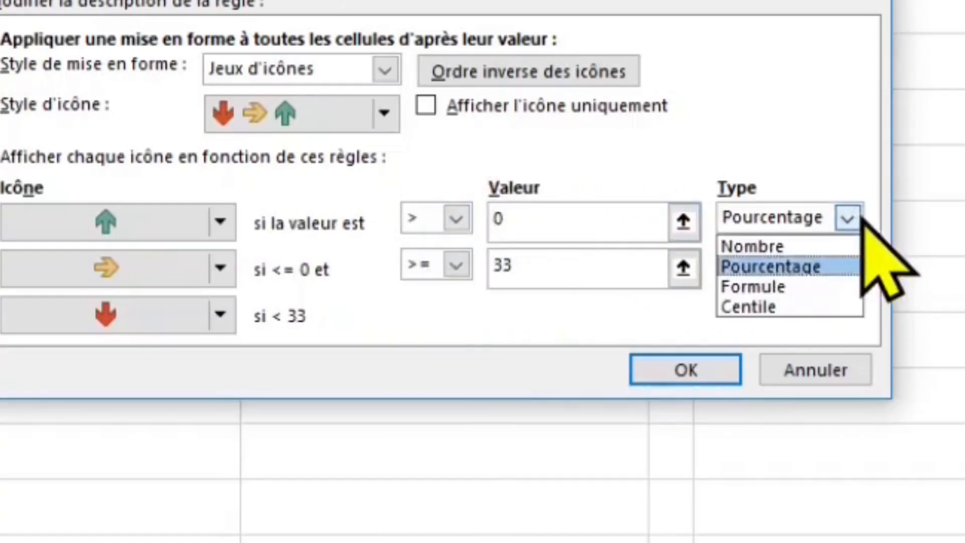
{"action": "left_click", "coordinate": [834, 247]}
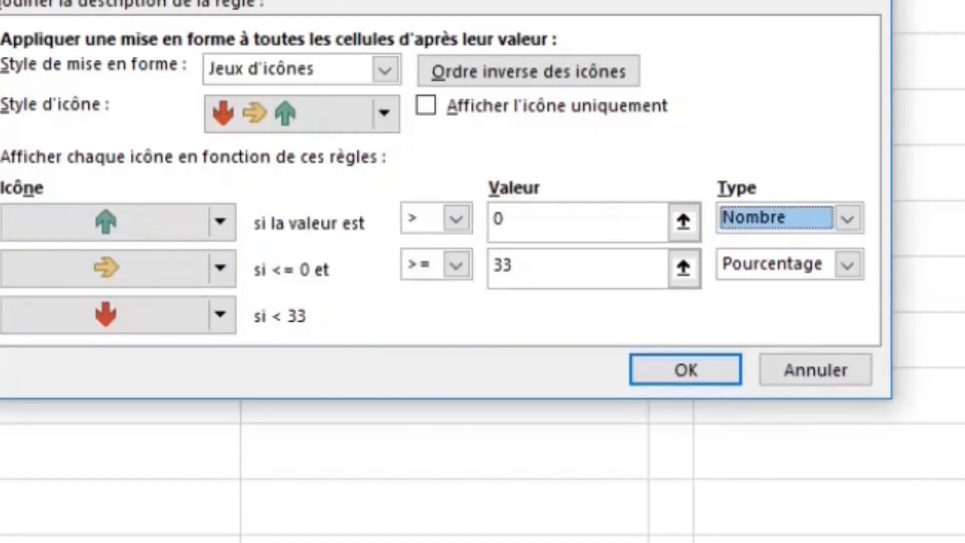
{"action": "left_click", "coordinate": [220, 222]}
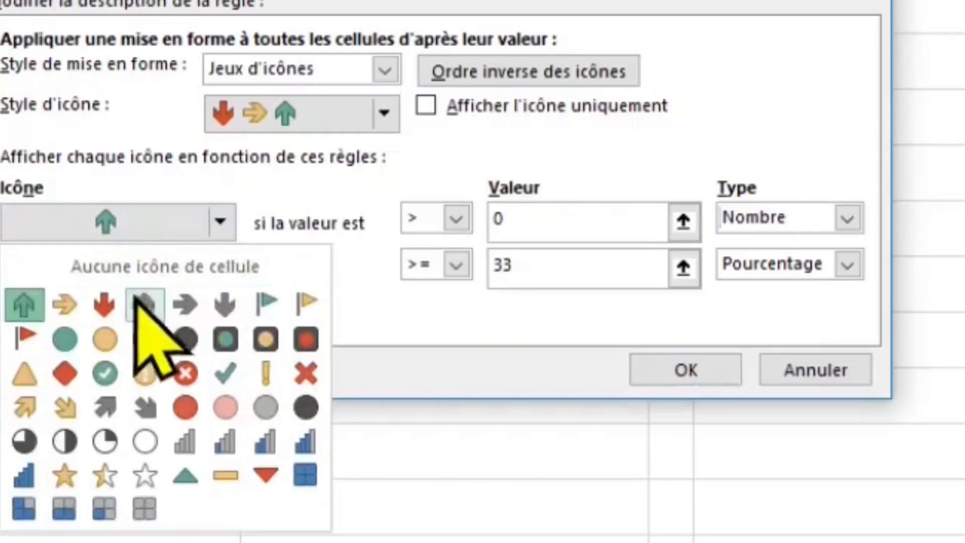
{"action": "left_click", "coordinate": [104, 304]}
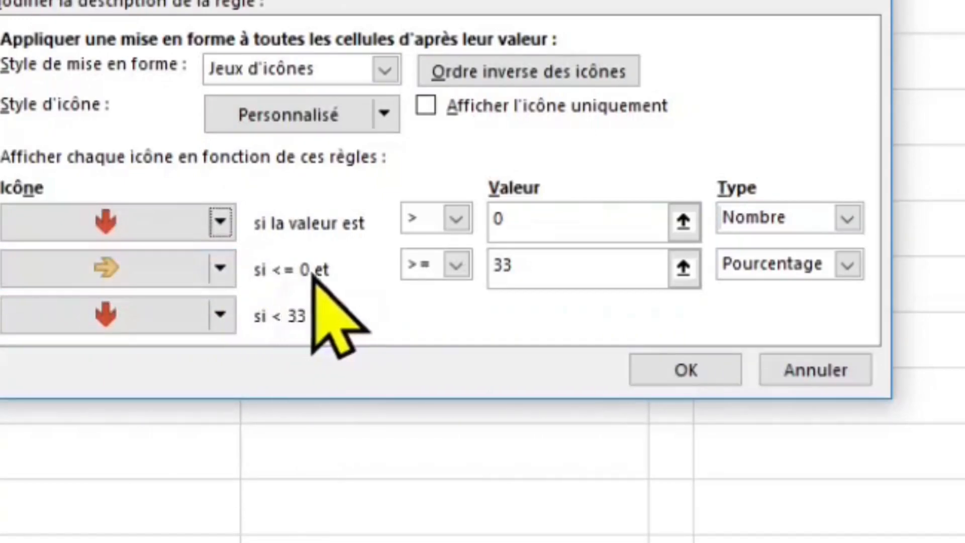
Set the second icon's threshold in the rule to >= 0 with type Nombre.
{"action": "left_click_drag", "start_coordinate": [531, 261], "coordinate": [474, 269]}
{"action": "type", "text": "0"}
{"action": "left_click", "coordinate": [848, 265]}
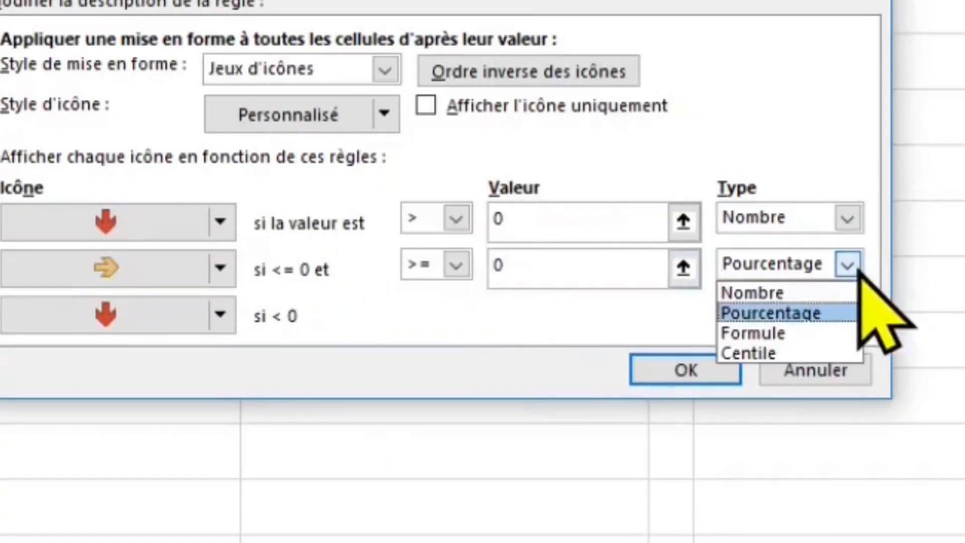
{"action": "left_click", "coordinate": [804, 292]}
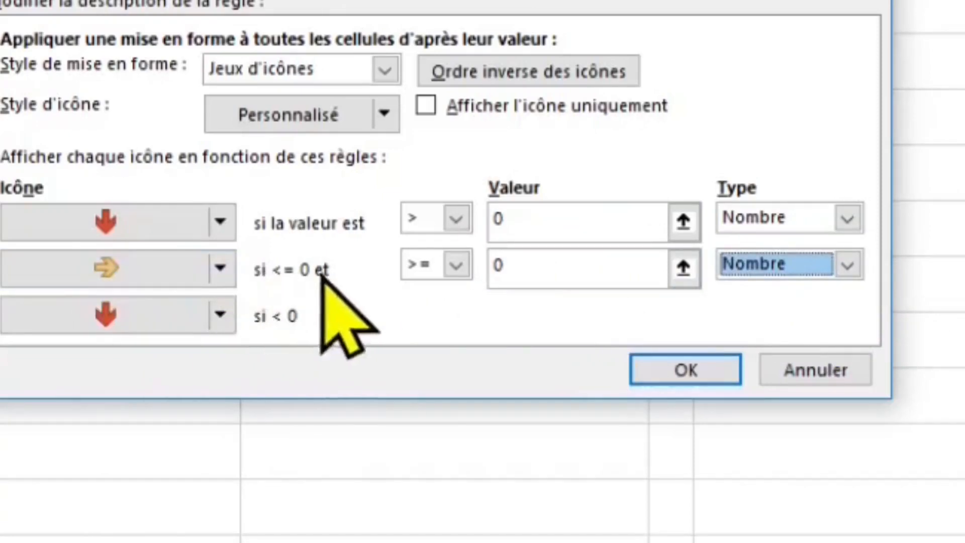
Assign the green up arrow to values below 0 and apply the modified rule to the symbole column.
{"action": "left_click", "coordinate": [220, 315]}
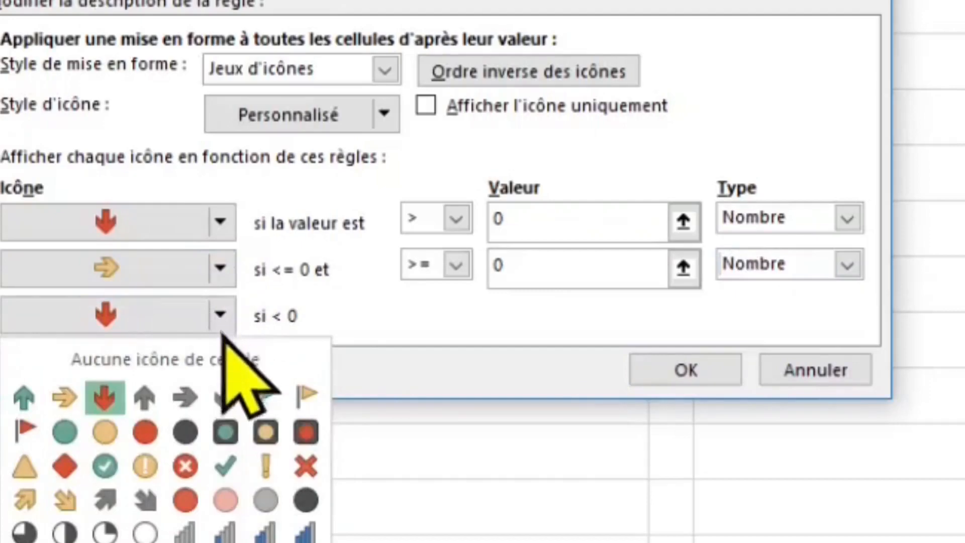
{"action": "left_click", "coordinate": [26, 398]}
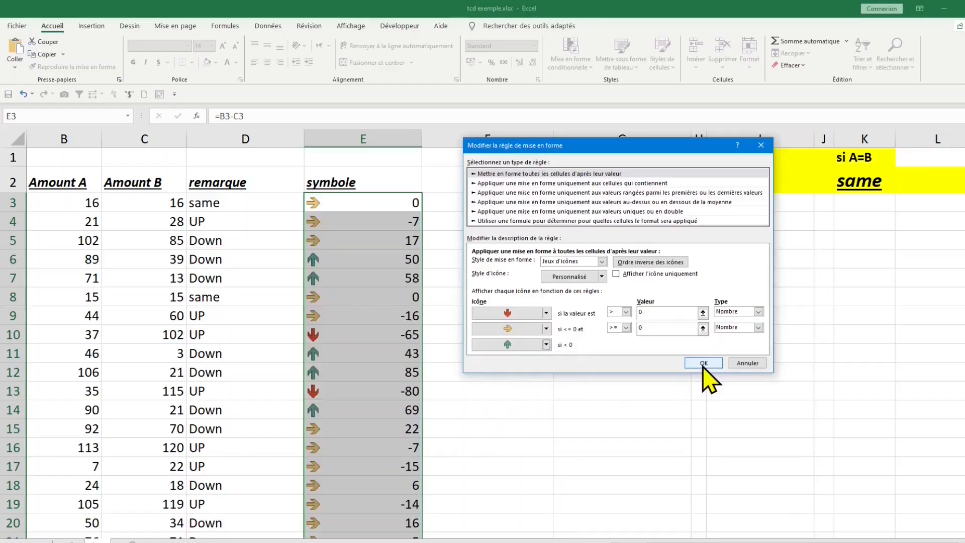
{"action": "left_click", "coordinate": [685, 370]}
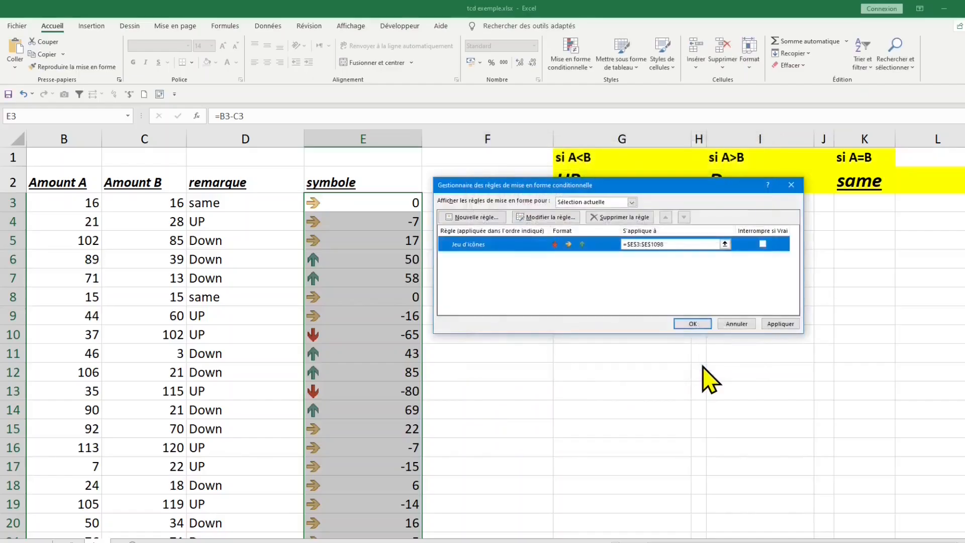
{"action": "left_click", "coordinate": [782, 326]}
{"action": "left_click", "coordinate": [694, 324]}
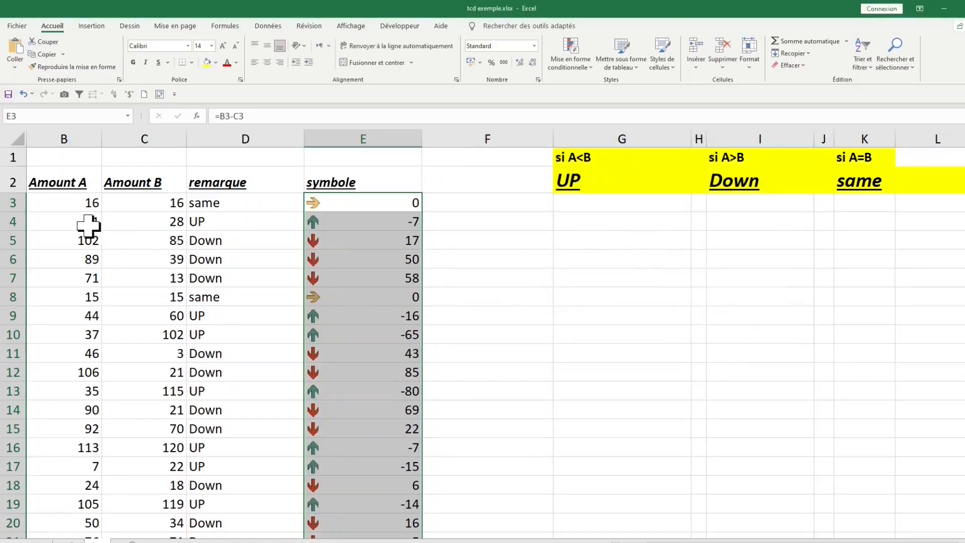
Compare Amount A and Amount B with the symbole arrow in rows 4 and 5.
{"action": "left_click", "coordinate": [86, 222]}
{"action": "left_click", "coordinate": [168, 222]}
{"action": "left_click", "coordinate": [333, 224]}
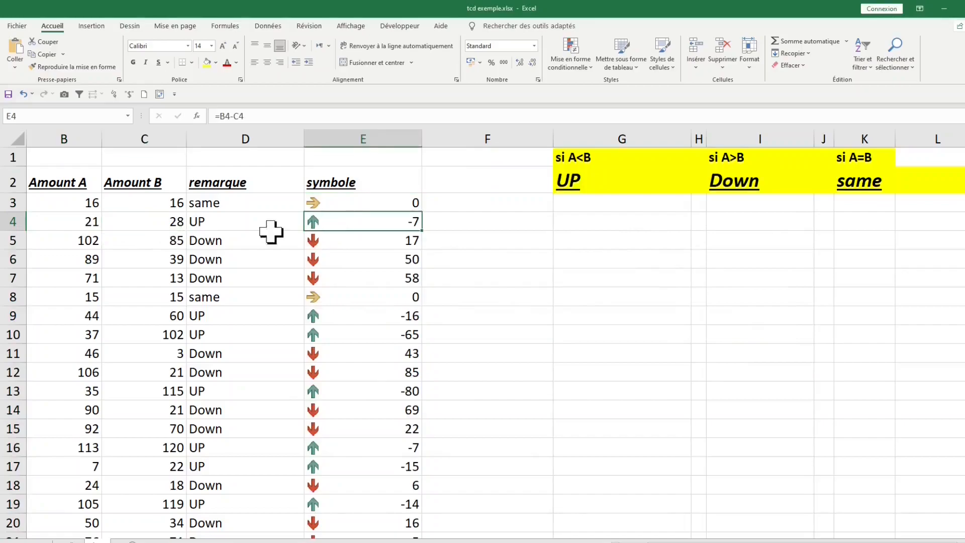
{"action": "left_click", "coordinate": [94, 238]}
{"action": "left_click", "coordinate": [162, 240]}
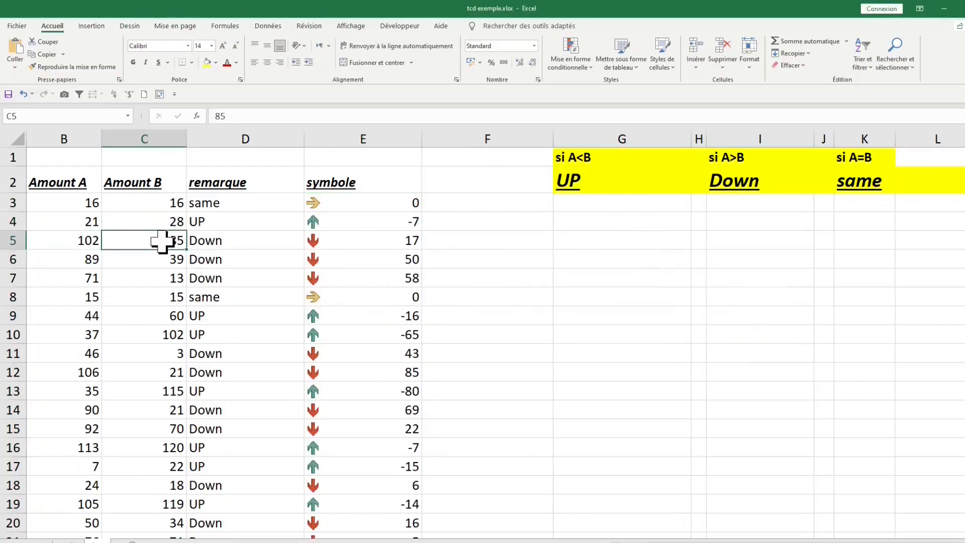
{"action": "left_click", "coordinate": [345, 241]}
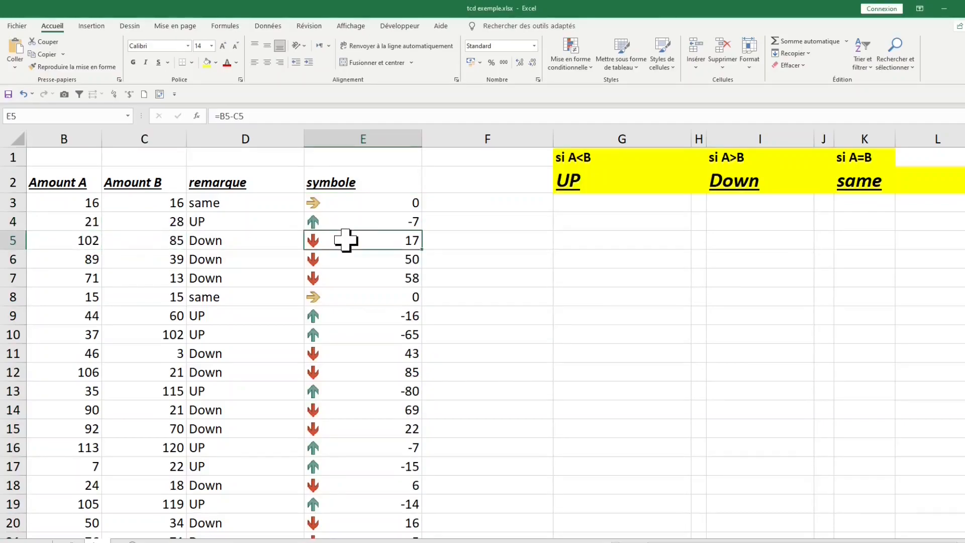
Edit the icon set rule for the whole symbole column to show only the arrows without the difference values.
{"action": "left_click", "coordinate": [364, 204]}
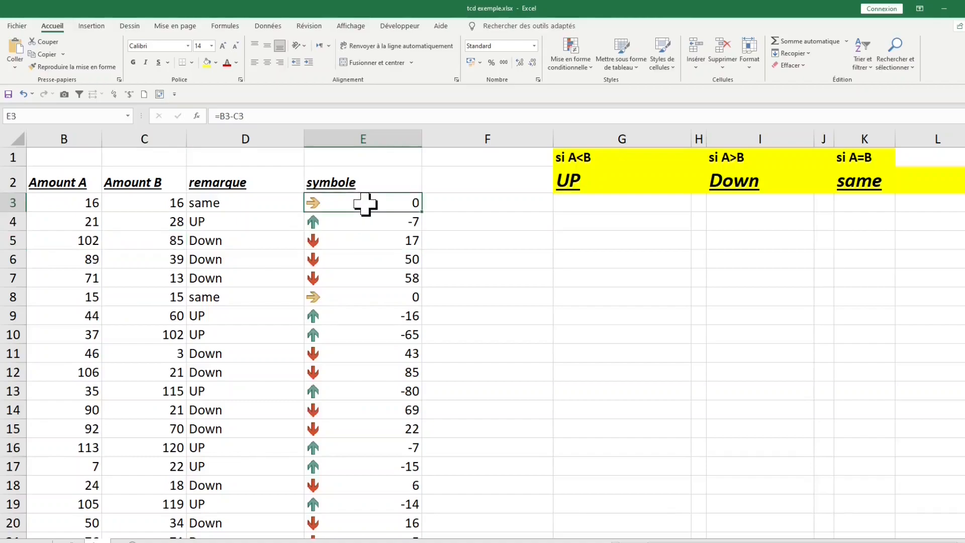
{"action": "key", "text": "ctrl+shift+Down"}
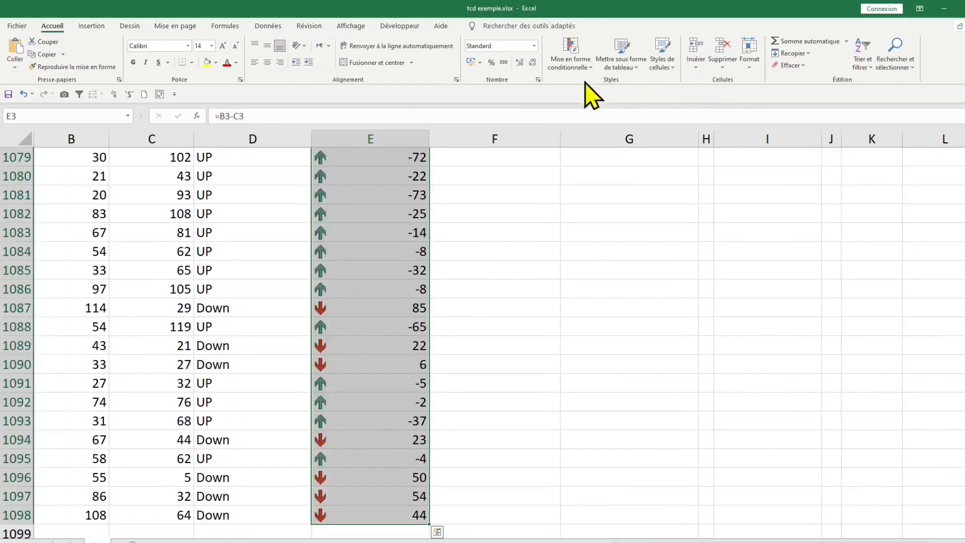
{"action": "left_click", "coordinate": [583, 66]}
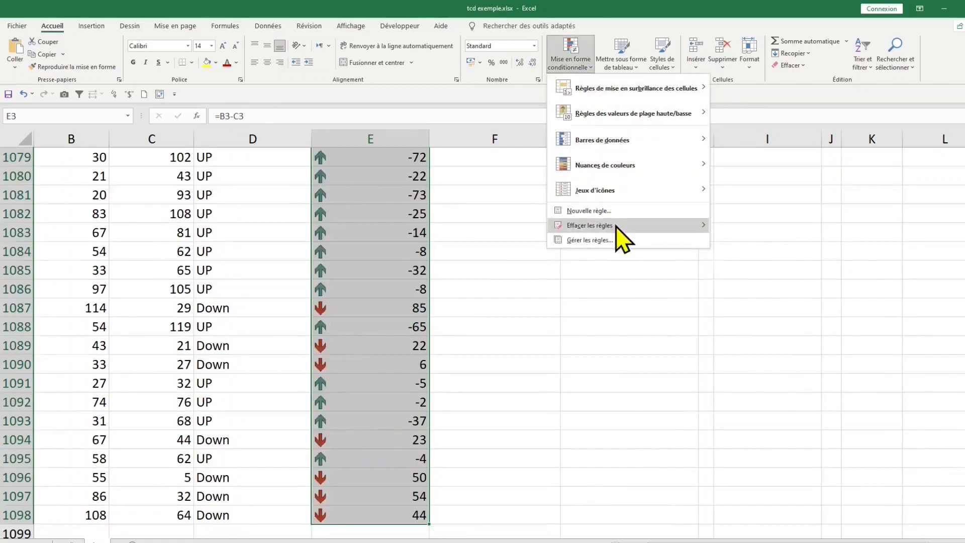
{"action": "left_click", "coordinate": [617, 241]}
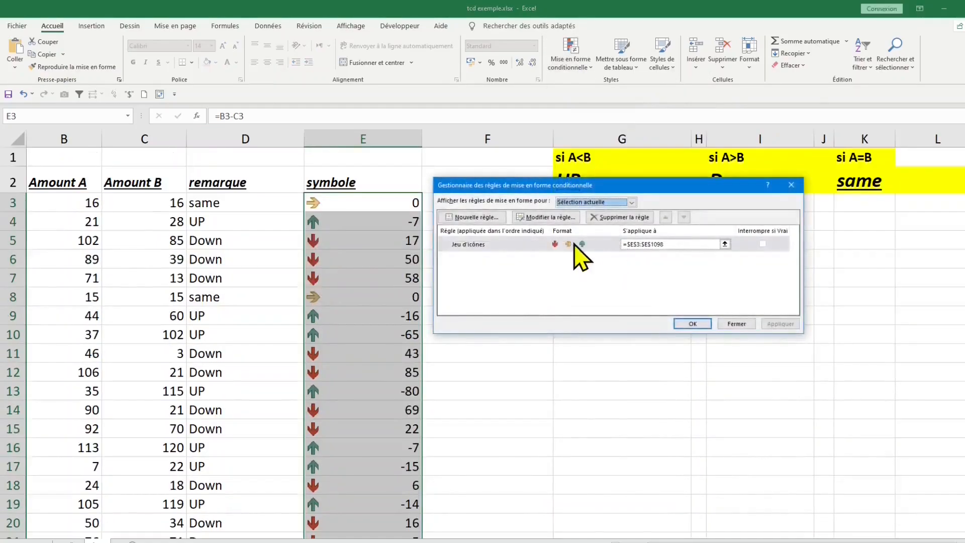
{"action": "left_click", "coordinate": [548, 217]}
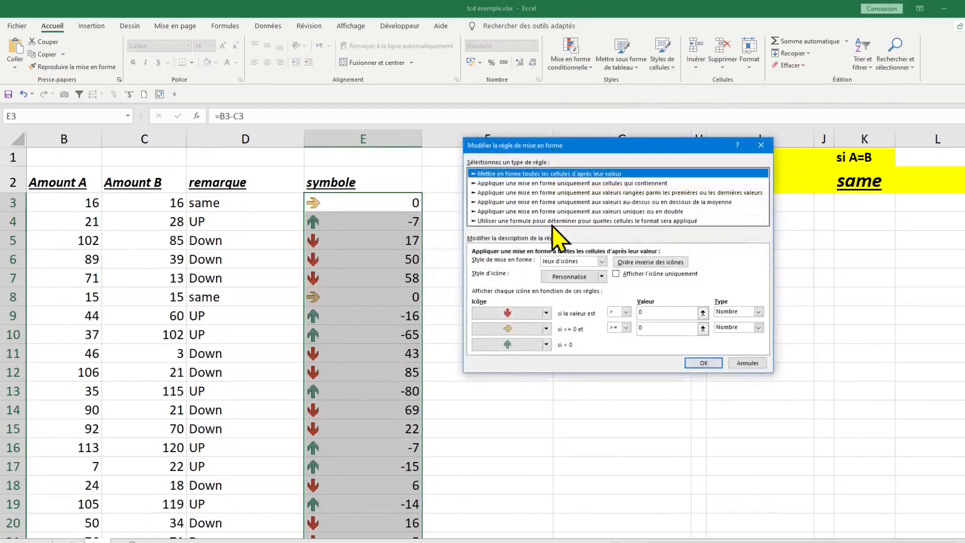
{"action": "left_click", "coordinate": [644, 274]}
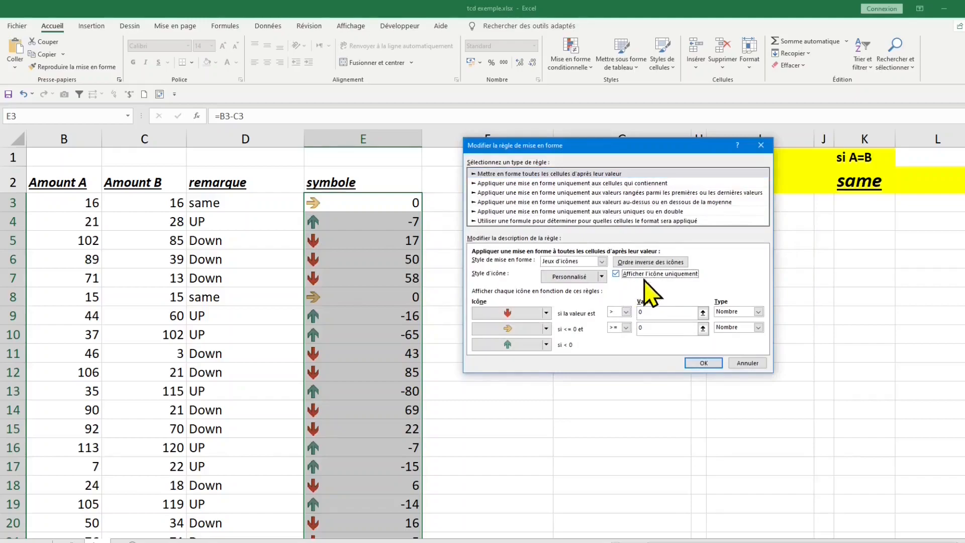
{"action": "left_click", "coordinate": [703, 362]}
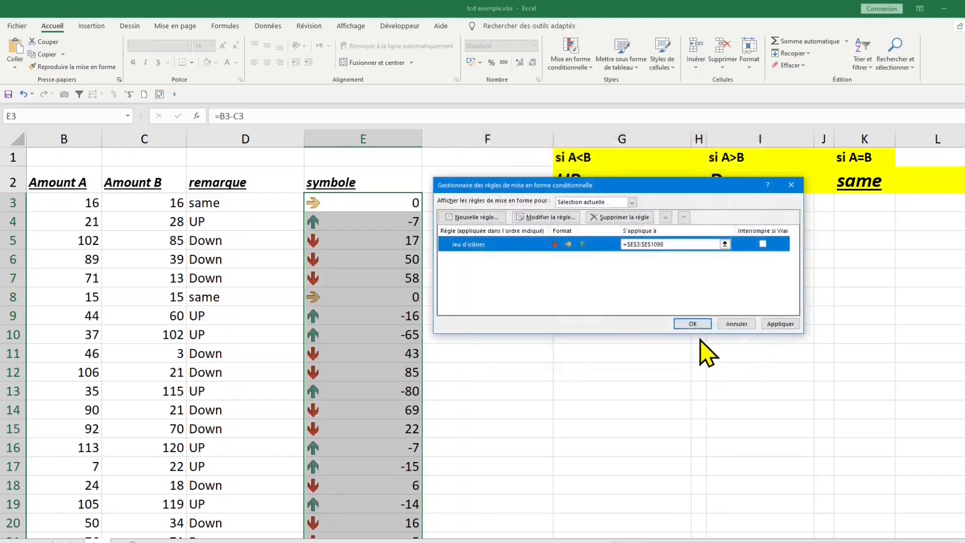
{"action": "left_click", "coordinate": [696, 323]}
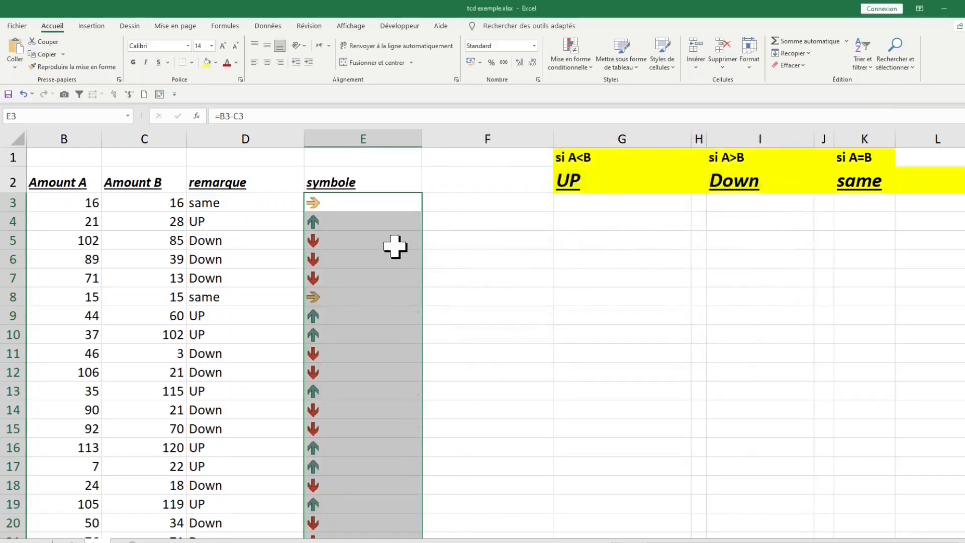
{"action": "left_click", "coordinate": [370, 182]}
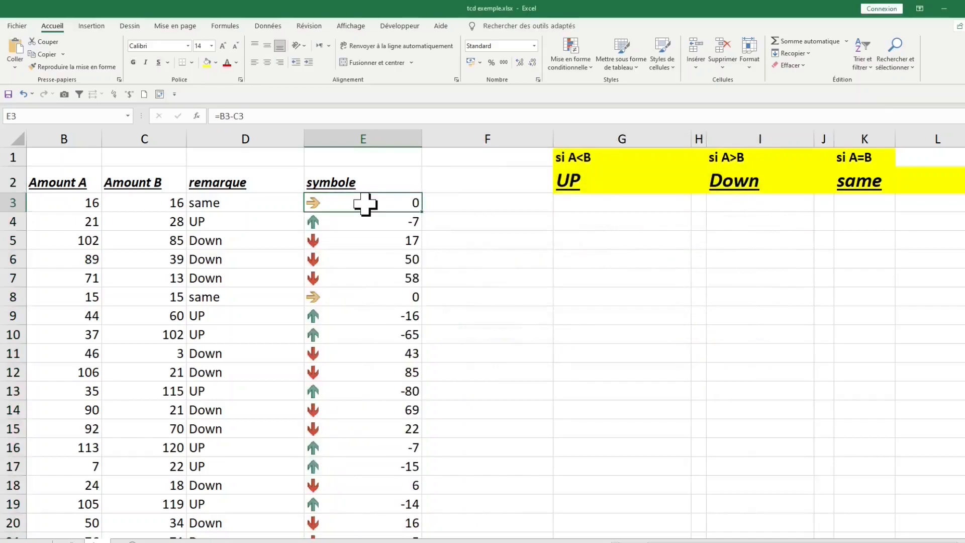
Enable Afficher l'icône uniquement in the conditional formatting rule applied from E3 down the symbole column.
{"action": "key", "text": "ctrl+shift+Down"}
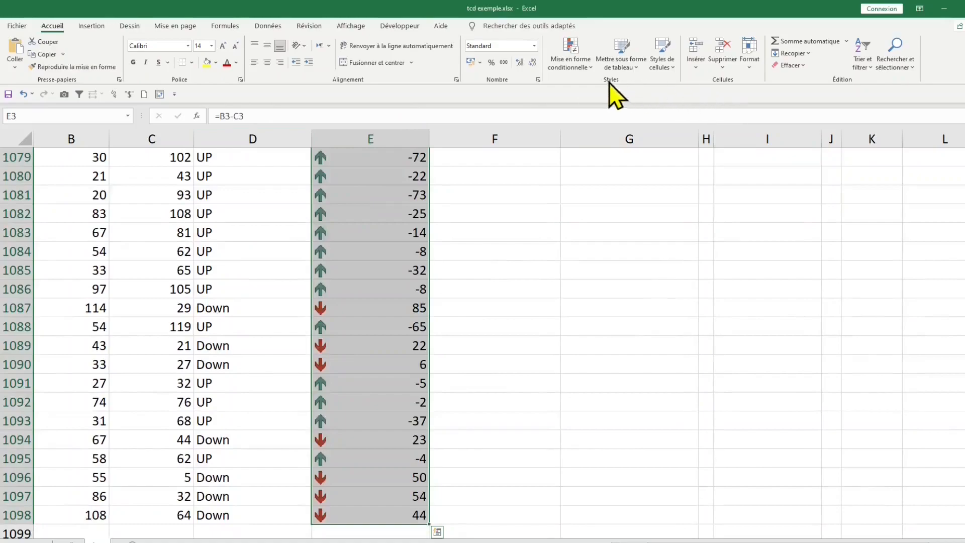
{"action": "left_click", "coordinate": [586, 70]}
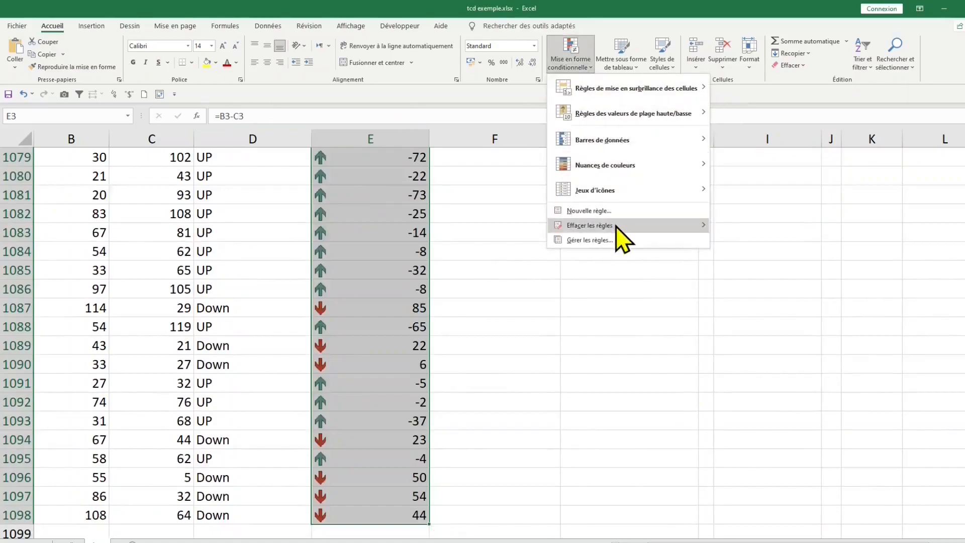
{"action": "left_click", "coordinate": [616, 239]}
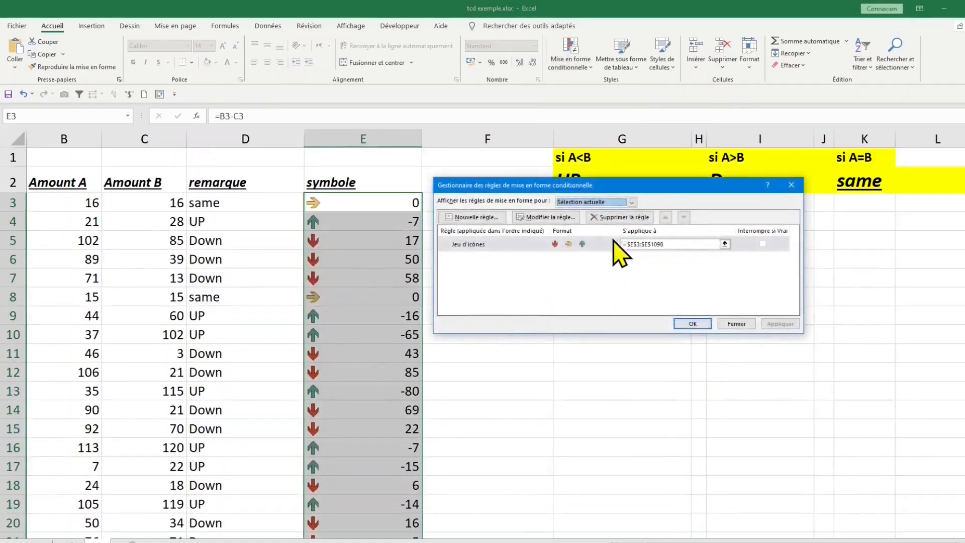
{"action": "left_click", "coordinate": [553, 218]}
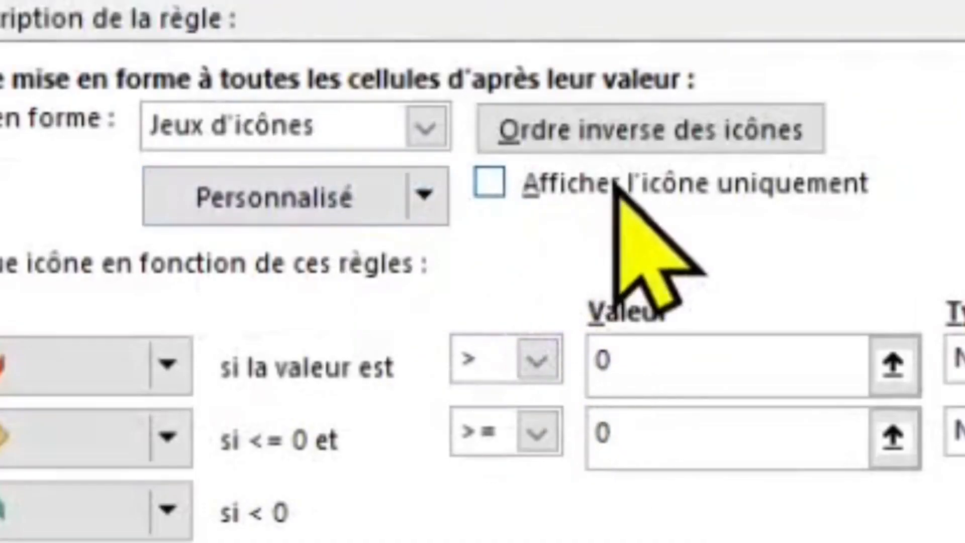
{"action": "left_click", "coordinate": [614, 184]}
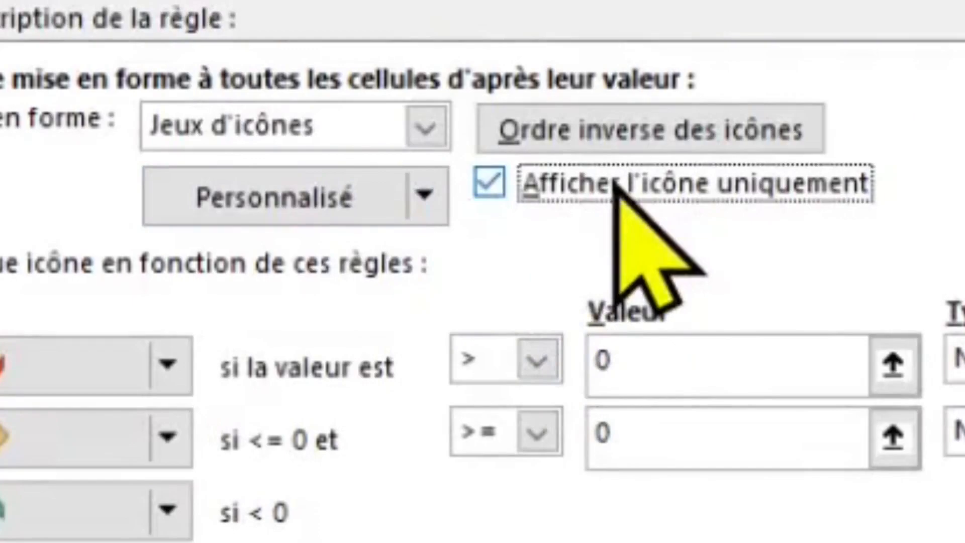
{"action": "left_click", "coordinate": [701, 365]}
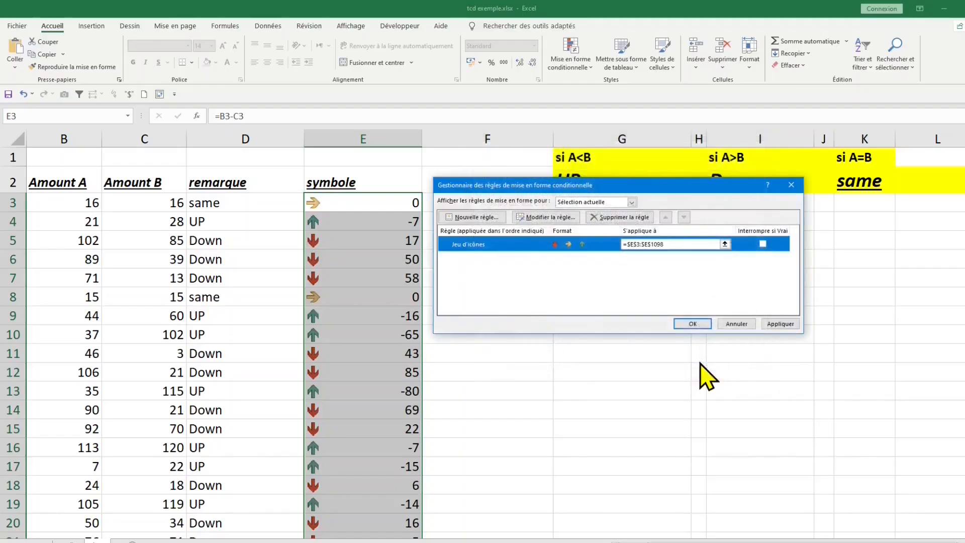
{"action": "left_click", "coordinate": [692, 324]}
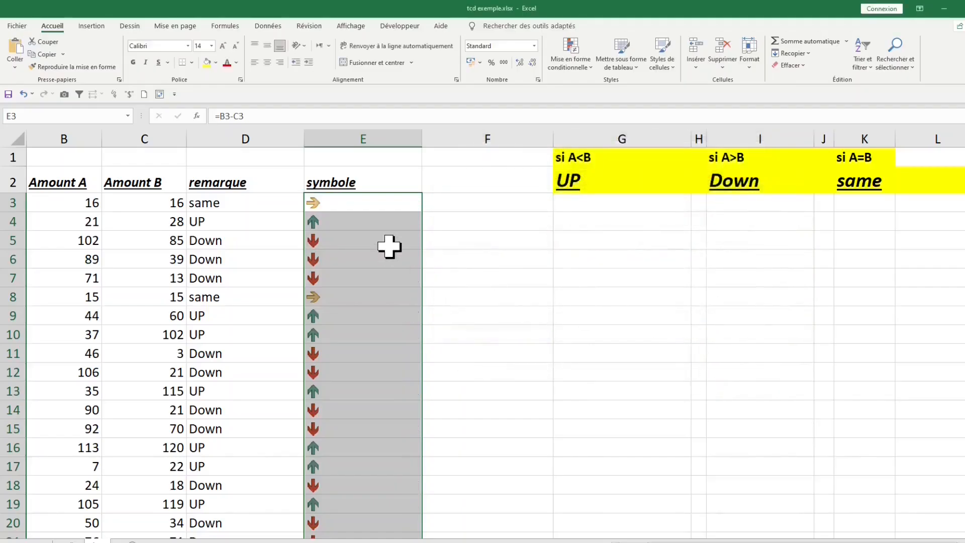
{"action": "left_click", "coordinate": [369, 182]}
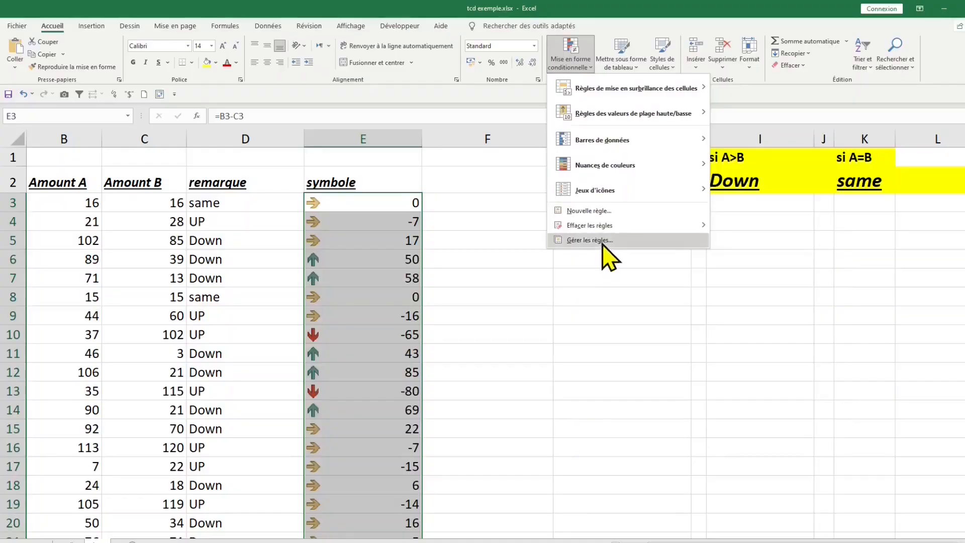
Edit the icon set rule applied to the symbole column, setting the icon's threshold comparison operator and its value to 0.
{"action": "left_click", "coordinate": [603, 239]}
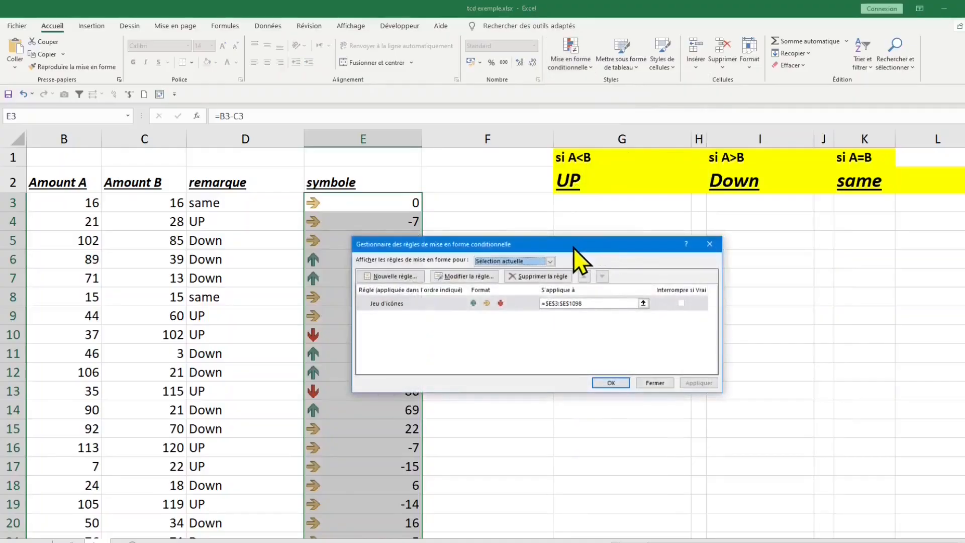
{"action": "left_click_drag", "start_coordinate": [574, 247], "coordinate": [655, 187]}
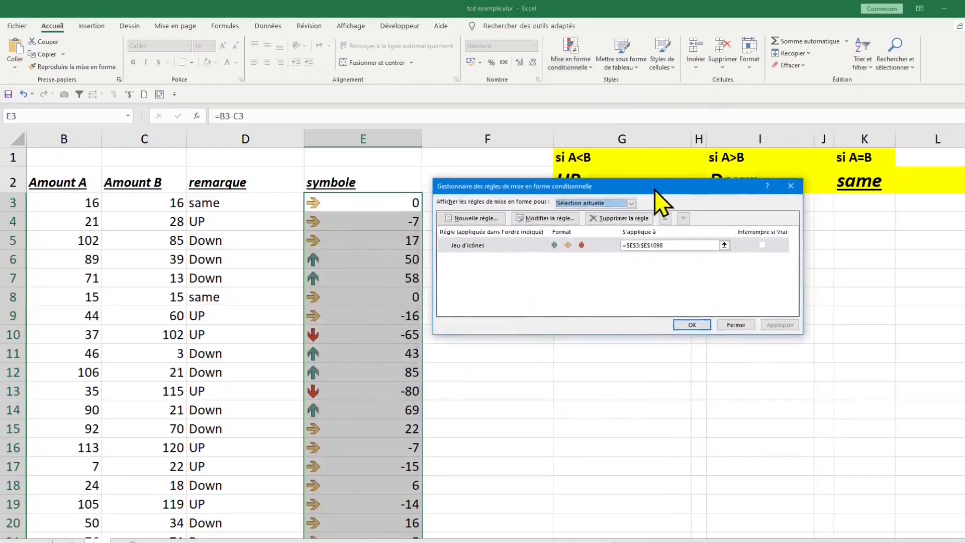
{"action": "left_click", "coordinate": [547, 218]}
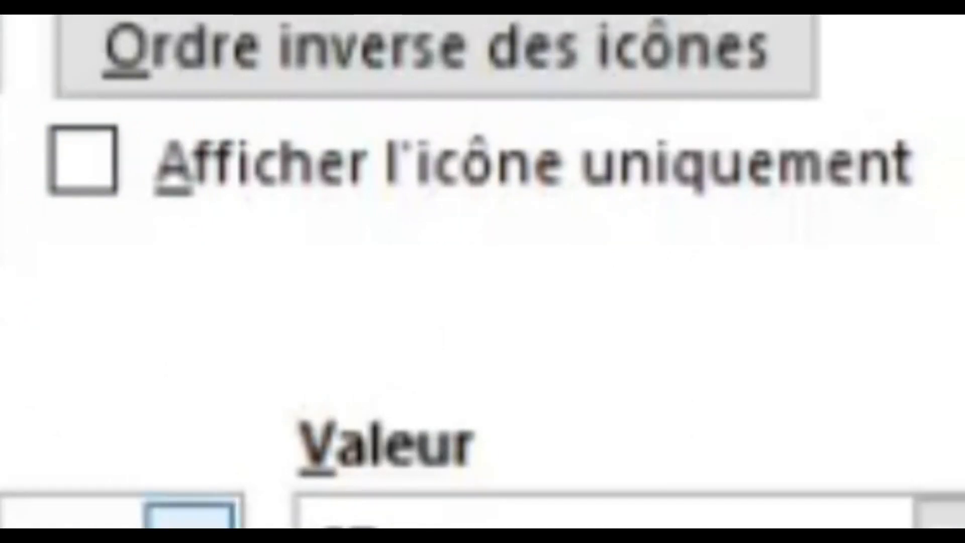
{"action": "left_click", "coordinate": [190, 524]}
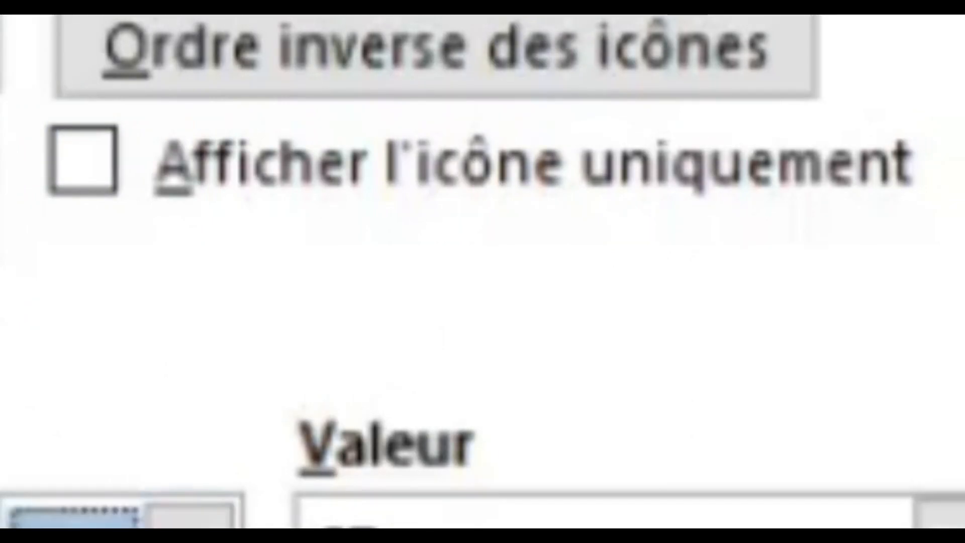
{"action": "left_click_drag", "start_coordinate": [689, 525], "coordinate": [108, 526]}
{"action": "type", "text": "0"}
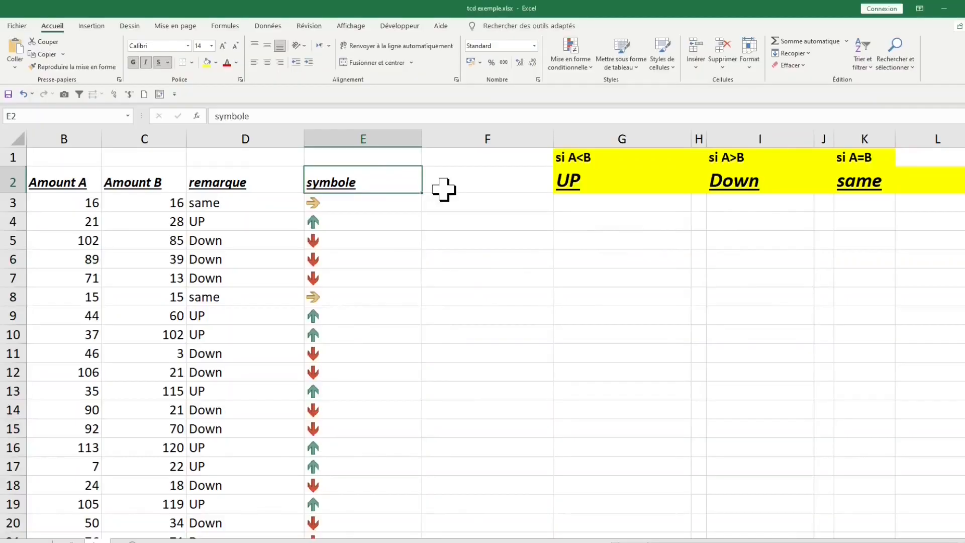
Clear the symbole heading in E2 and narrow columns D and E to fit their contents.
{"action": "key", "text": "Delete"}
{"action": "left_click", "coordinate": [408, 211]}
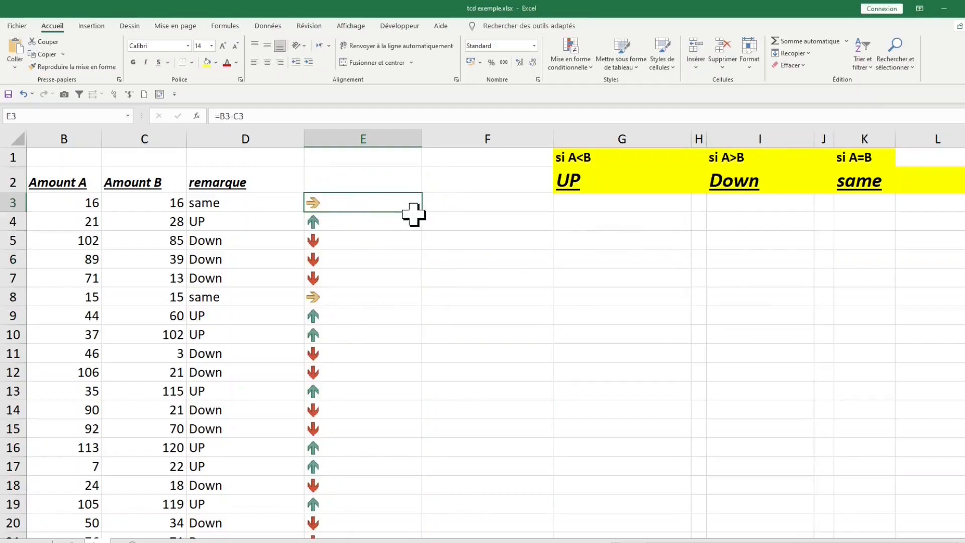
{"action": "double_click", "coordinate": [304, 139]}
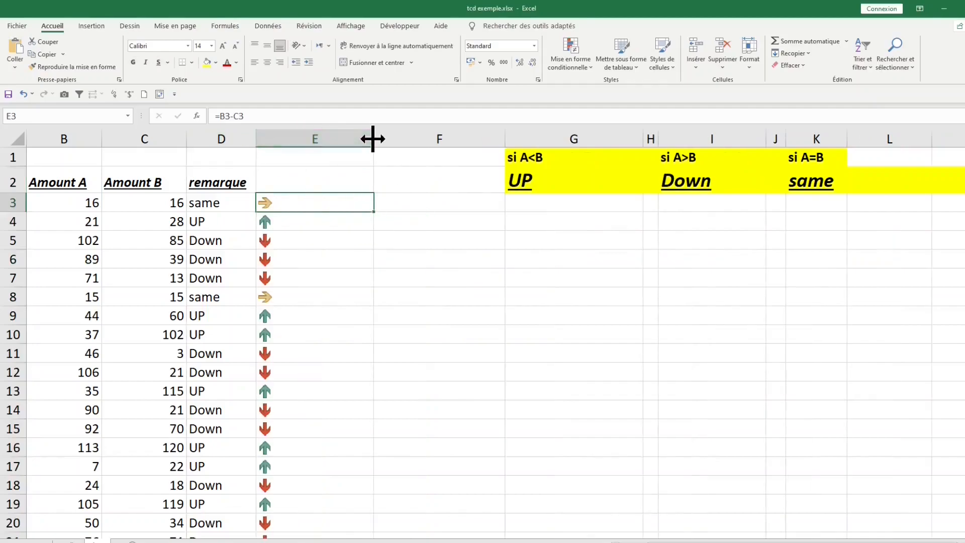
{"action": "left_click_drag", "start_coordinate": [373, 139], "coordinate": [345, 140]}
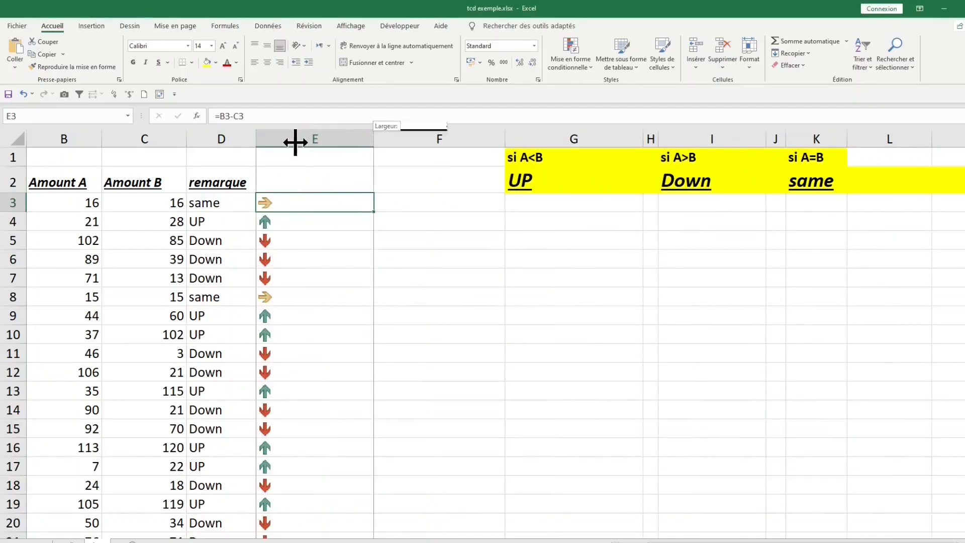
{"action": "left_click_drag", "start_coordinate": [285, 142], "coordinate": [286, 141]}
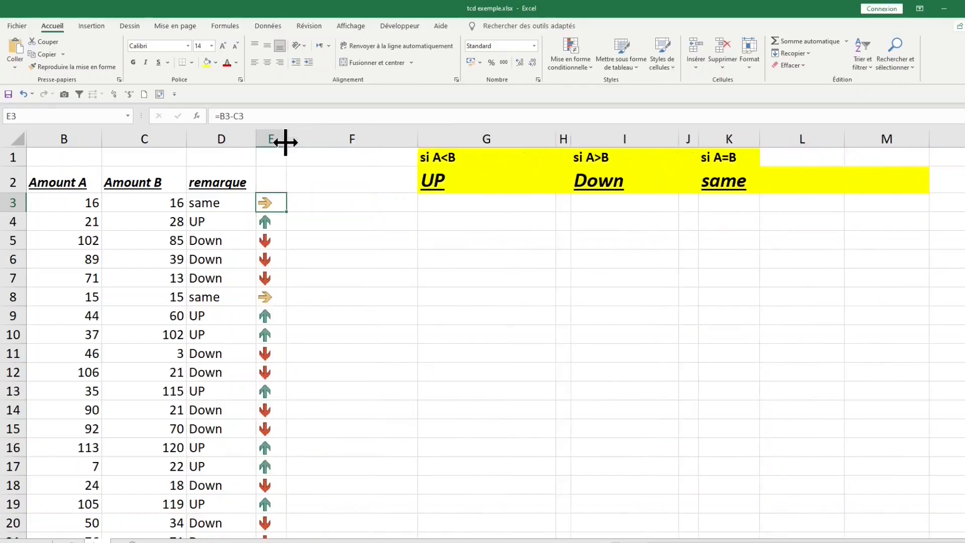
Set Amount A in B3 to 100 to test the remarque and arrow in row 3.
{"action": "left_click", "coordinate": [314, 257]}
{"action": "left_click", "coordinate": [68, 203]}
{"action": "left_click", "coordinate": [146, 258]}
{"action": "left_click", "coordinate": [162, 218]}
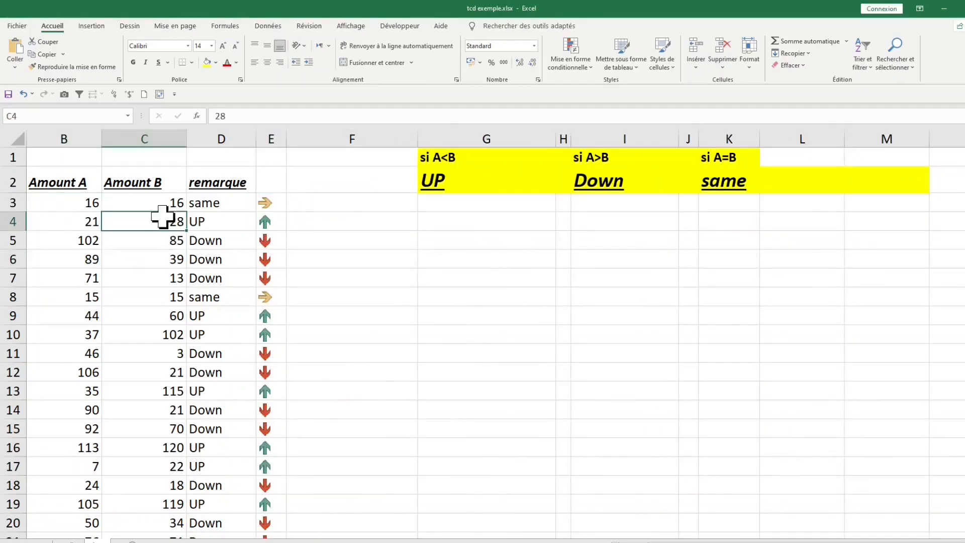
{"action": "key", "text": "Left"}
{"action": "key", "text": "Left"}
{"action": "left_click_drag", "start_coordinate": [95, 206], "coordinate": [258, 299]}
{"action": "left_click", "coordinate": [151, 202]}
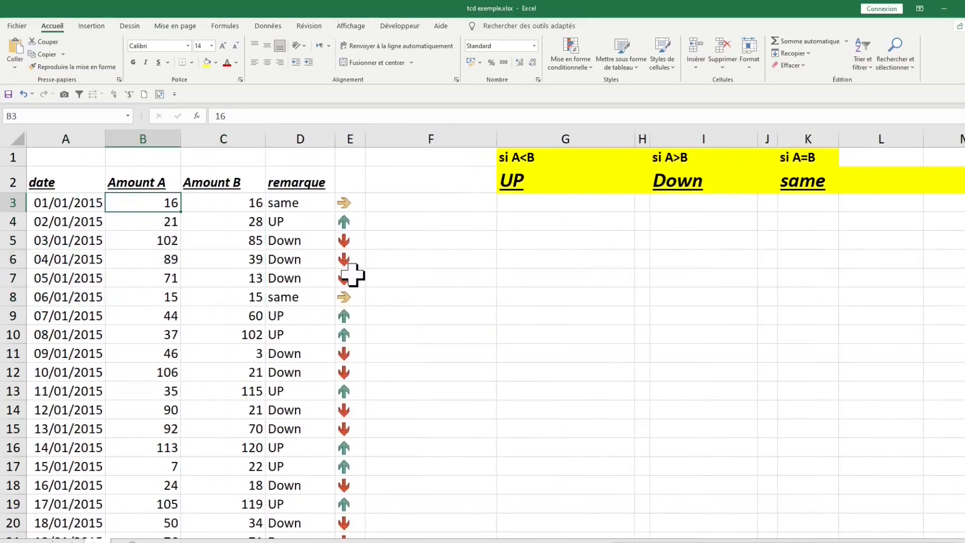
{"action": "type", "text": "100"}
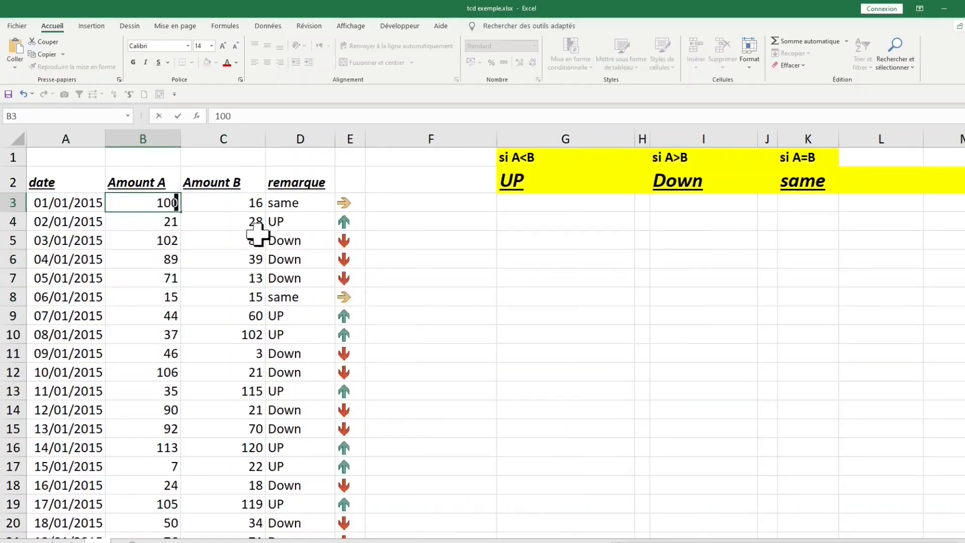
Set Amount B in C3 to 200 and check the remarque and arrow in row 3.
{"action": "left_click", "coordinate": [243, 201]}
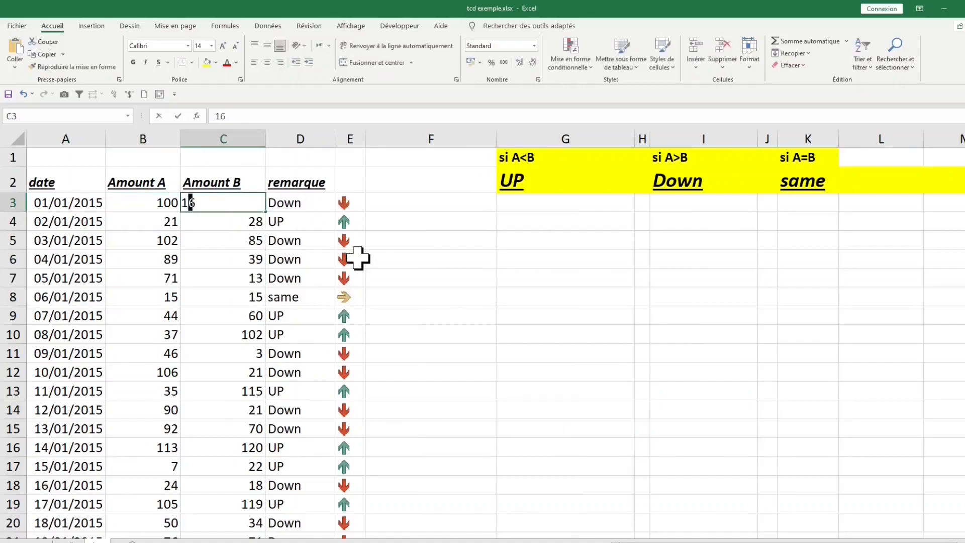
{"action": "type", "text": "200"}
{"action": "key", "text": "Return"}
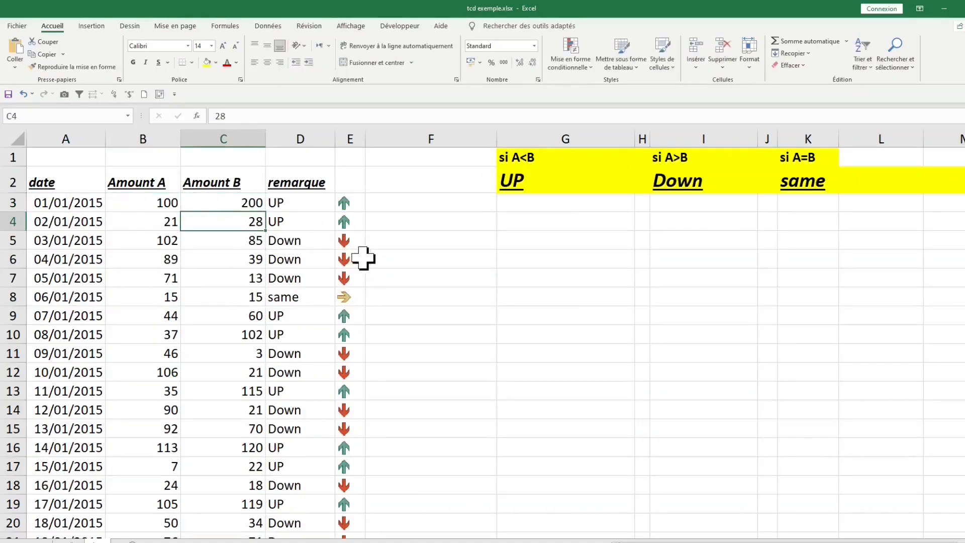
{"action": "left_click_drag", "start_coordinate": [344, 202], "coordinate": [172, 199]}
Test Amount B in C3 with 100 and with 80, checking the remarque and arrow in D3:E3.
{"action": "left_click", "coordinate": [252, 197]}
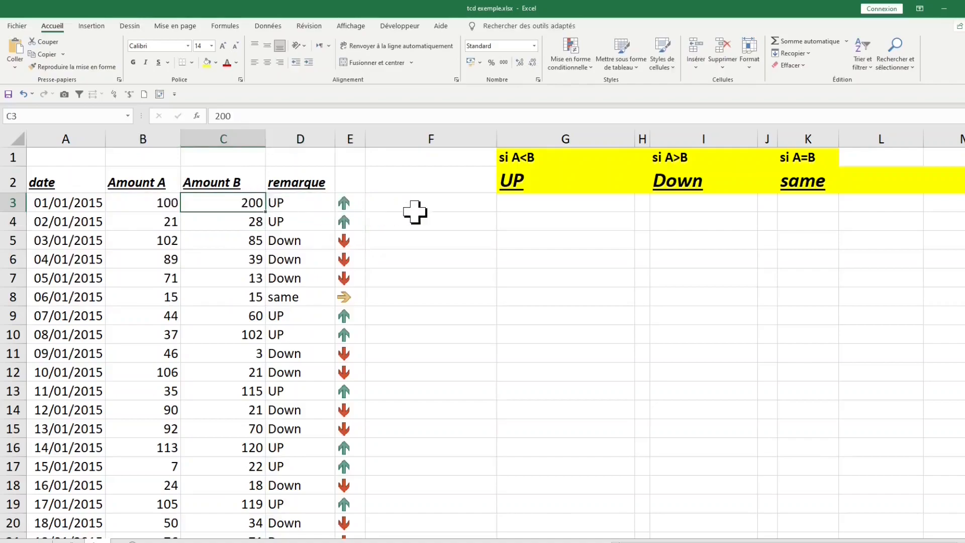
{"action": "type", "text": "10"}
{"action": "key", "text": "Return"}
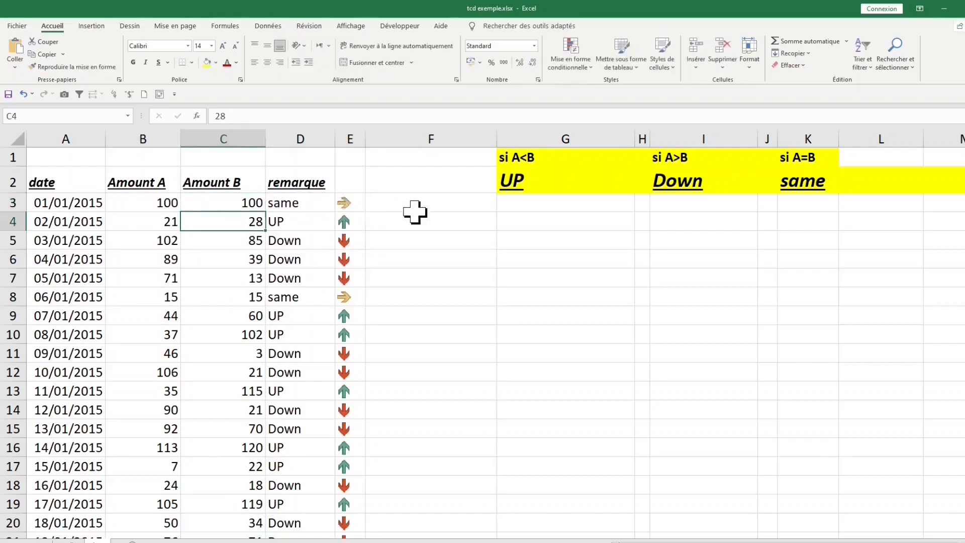
{"action": "left_click", "coordinate": [254, 198]}
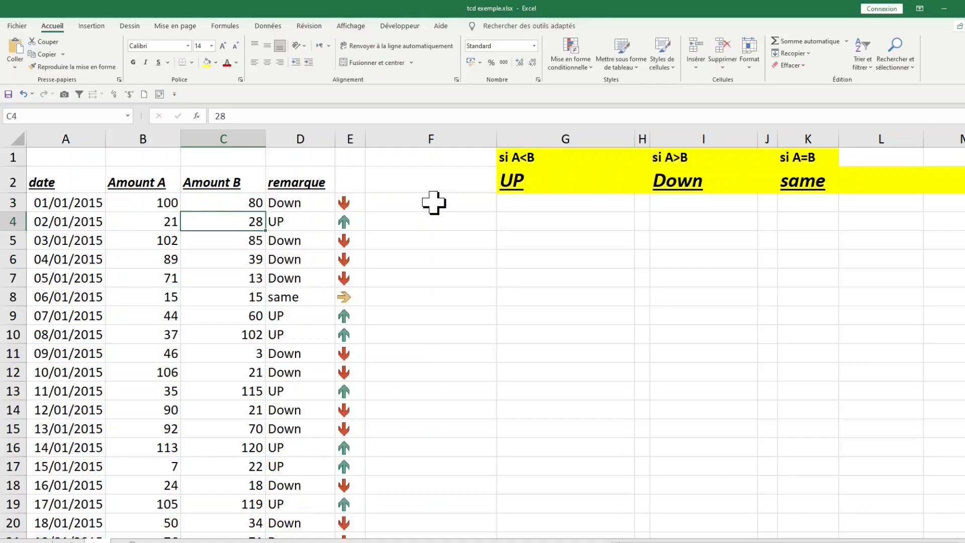
{"action": "left_click_drag", "start_coordinate": [342, 201], "coordinate": [282, 201]}
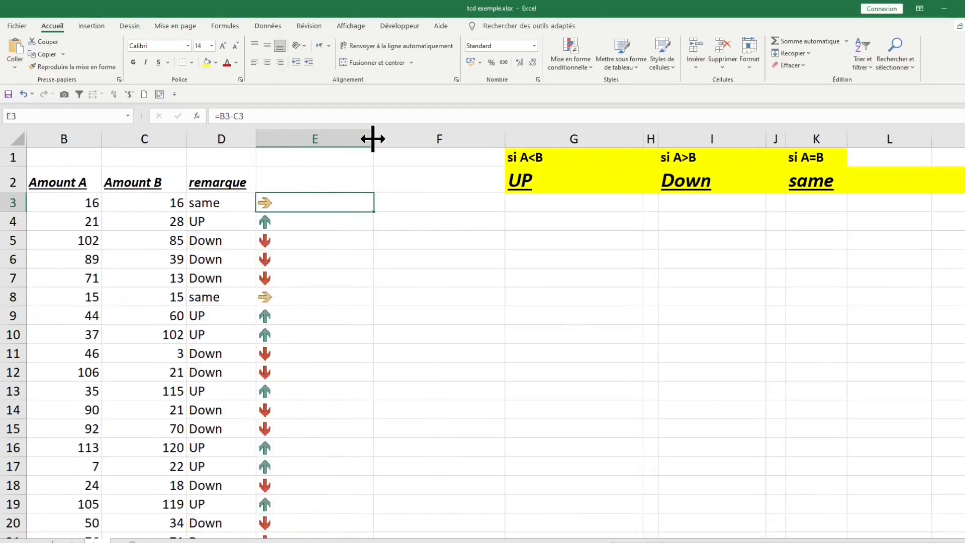
Narrow column E to fit the arrow icons and enter 100 as Amount A in B3.
{"action": "left_click_drag", "start_coordinate": [372, 139], "coordinate": [282, 140]}
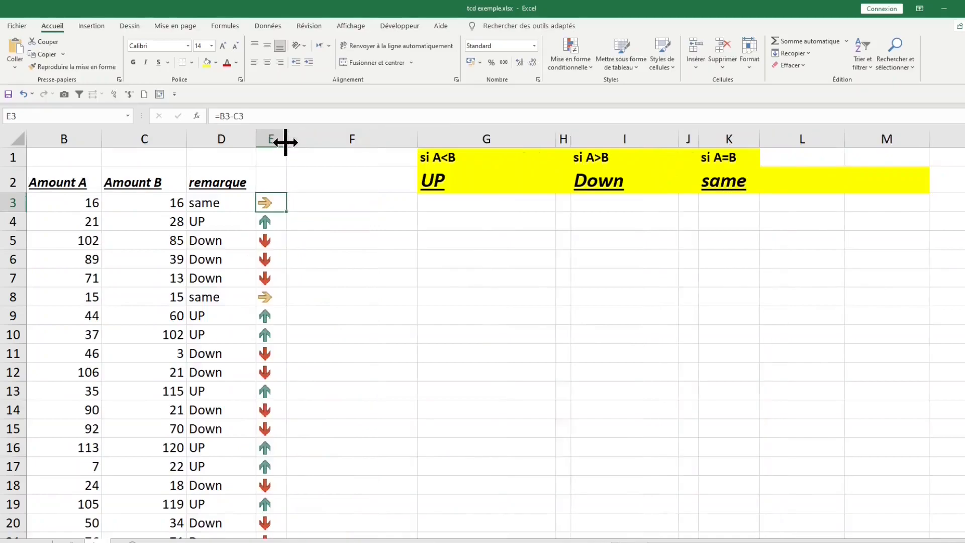
{"action": "left_click", "coordinate": [319, 254]}
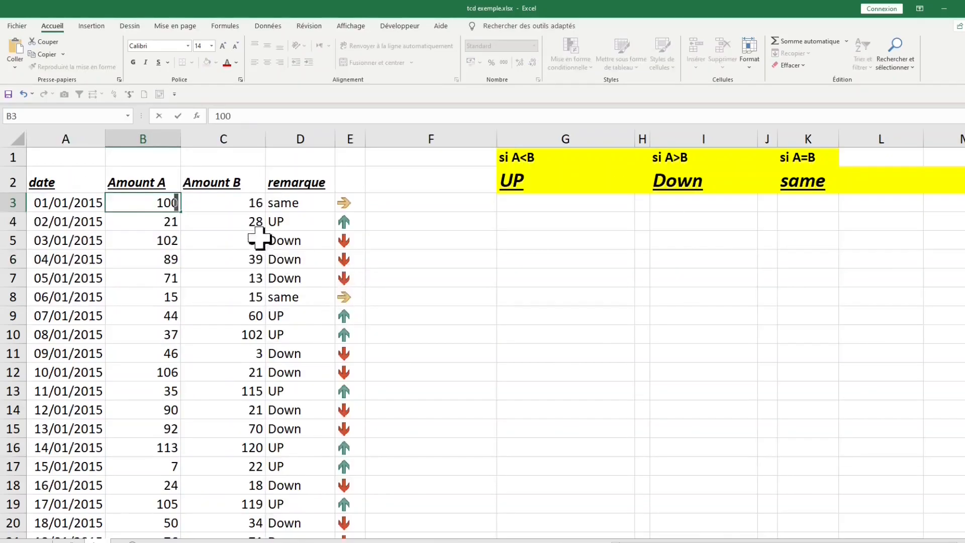
Enter 200 as Amount B in C3 and compare row 3's amounts with its remarque and arrow.
{"action": "left_click", "coordinate": [252, 202]}
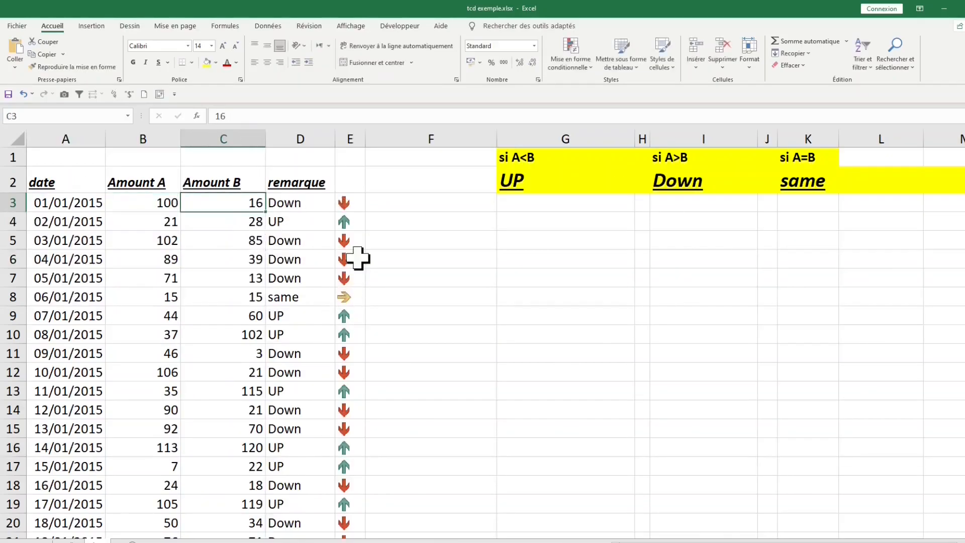
{"action": "type", "text": "200"}
{"action": "key", "text": "Return"}
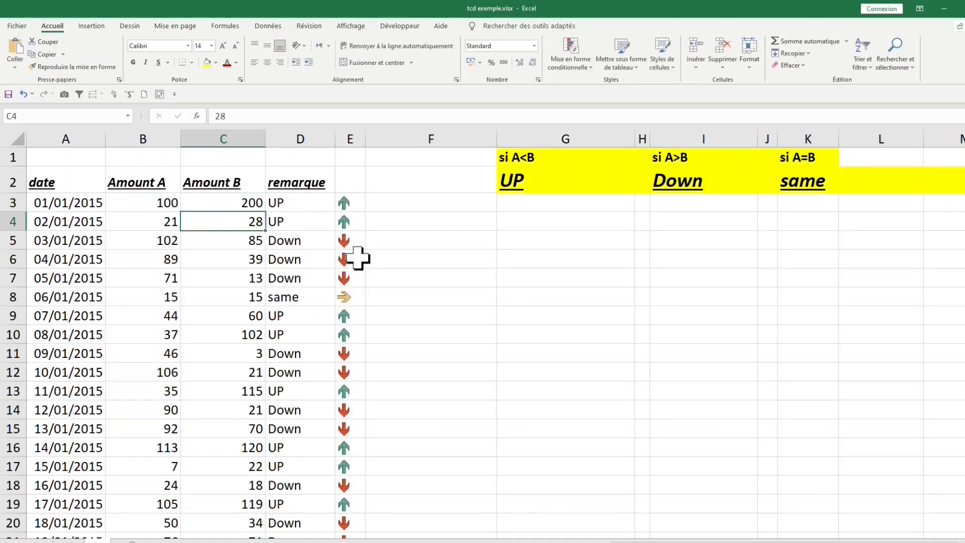
{"action": "left_click_drag", "start_coordinate": [344, 202], "coordinate": [165, 201]}
Enter 100 as Amount B in C3 to test the case of equal amounts.
{"action": "left_click", "coordinate": [236, 201]}
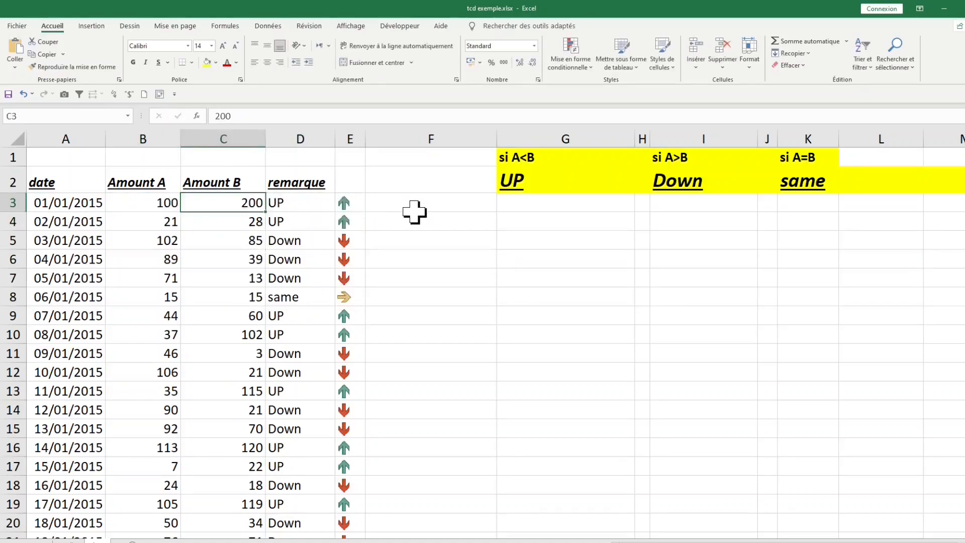
{"action": "type", "text": "100"}
{"action": "key", "text": "Return"}
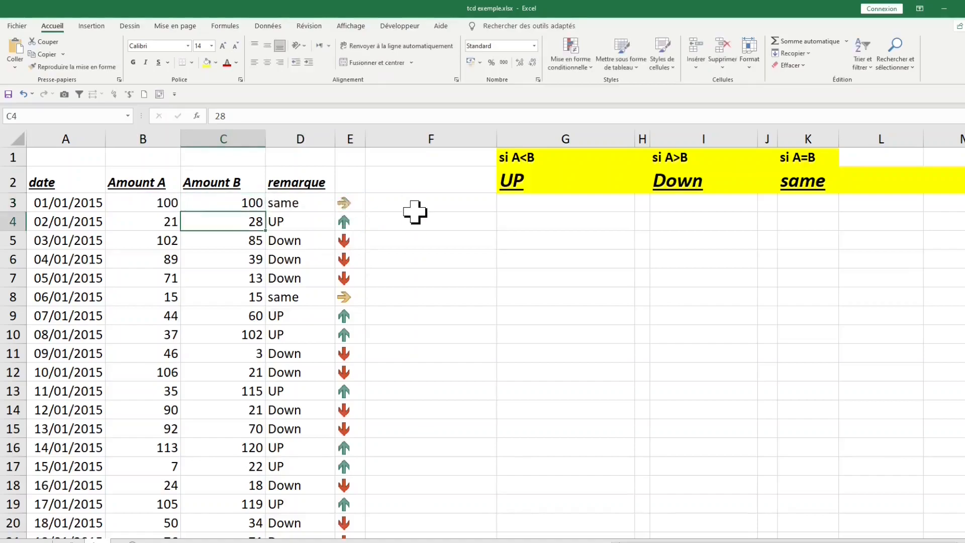
Set Amount B in C3 to 80 and check the remarque and arrow in D3:E3.
{"action": "left_click", "coordinate": [254, 201]}
{"action": "type", "text": "80"}
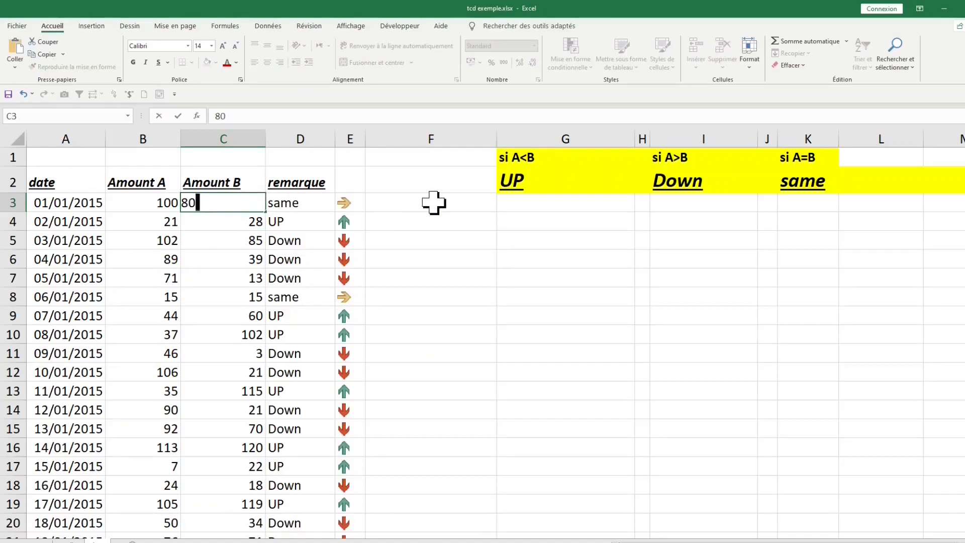
{"action": "key", "text": "Return"}
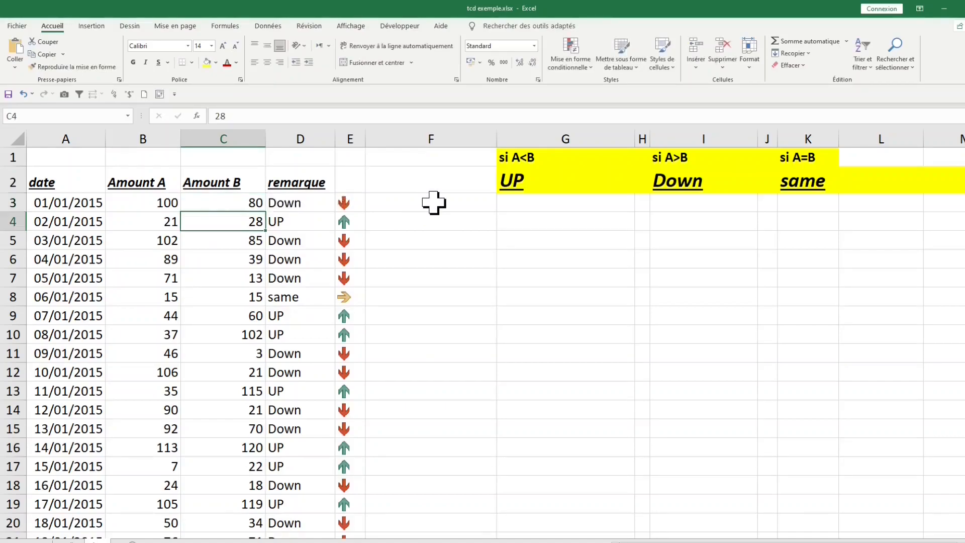
{"action": "left_click_drag", "start_coordinate": [345, 202], "coordinate": [280, 197]}
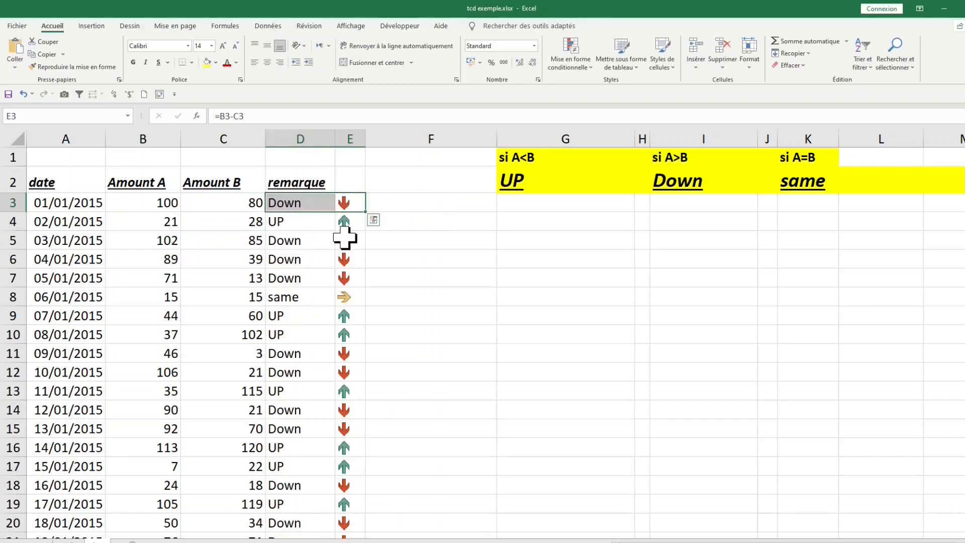